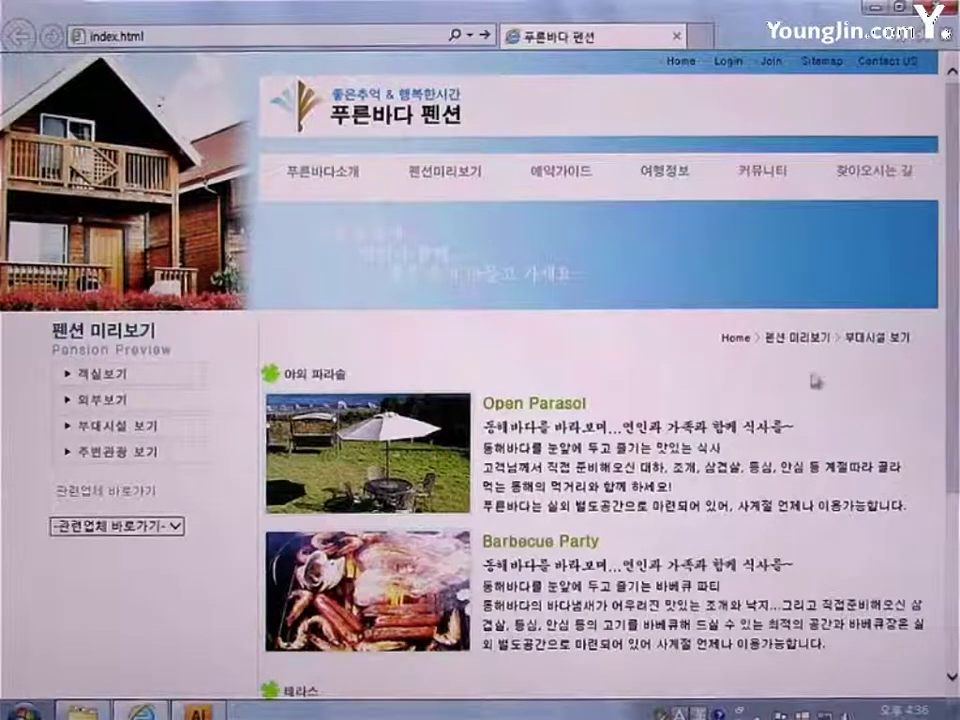
pyautogui.scroll(-3, 813, 380)
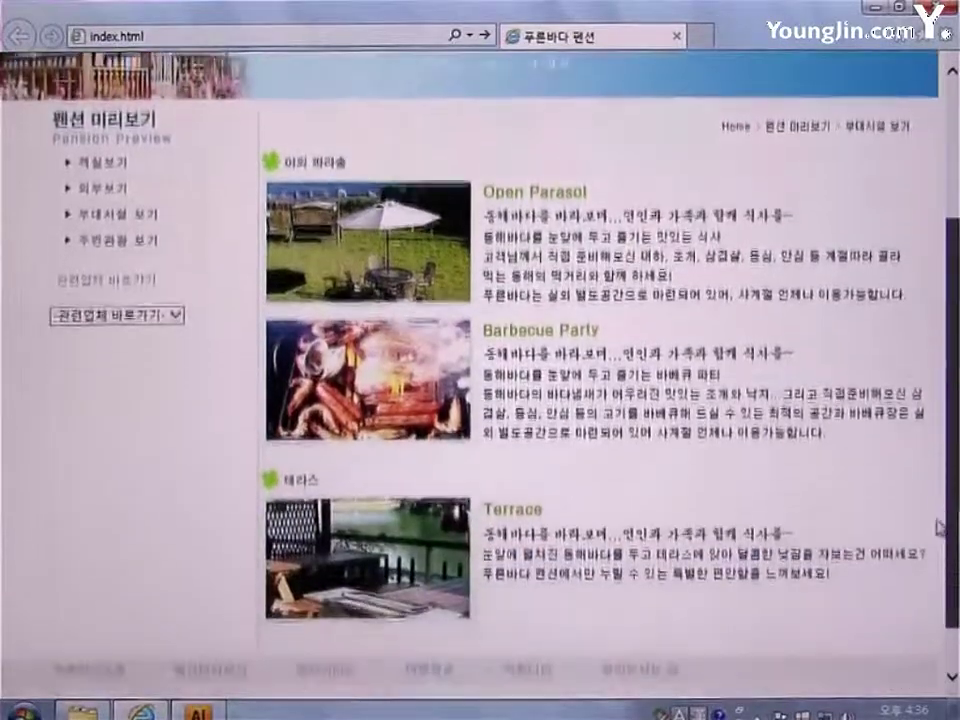
pyautogui.scroll(-1, 940, 527)
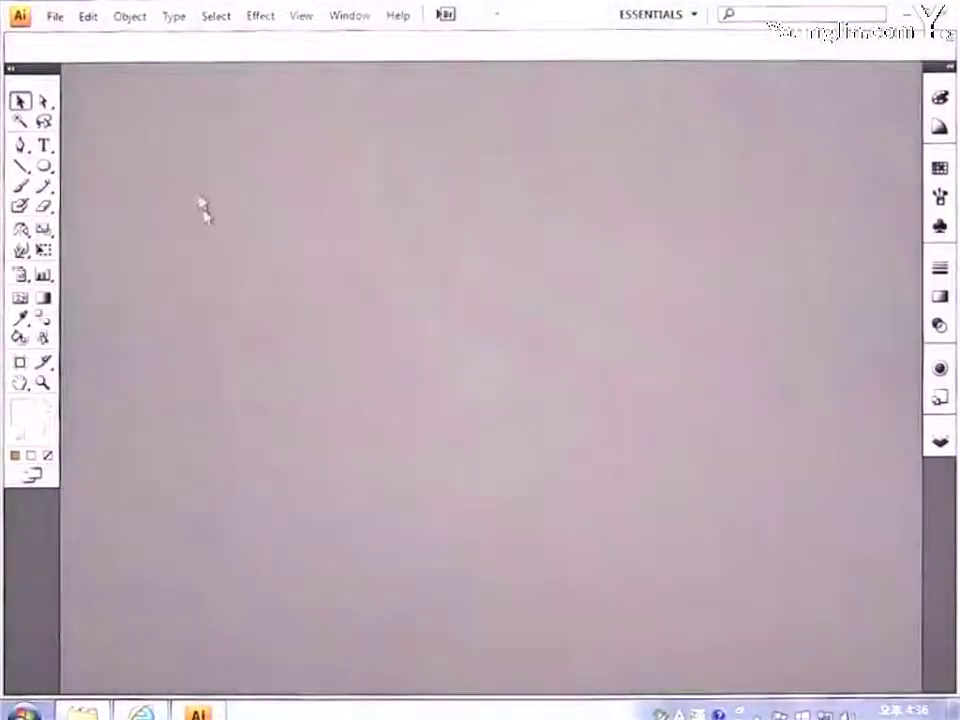
# In Adobe Illustrator, start a new document named logo with the A4 page size
pyautogui.click(56, 16)
pyautogui.click(82, 40)
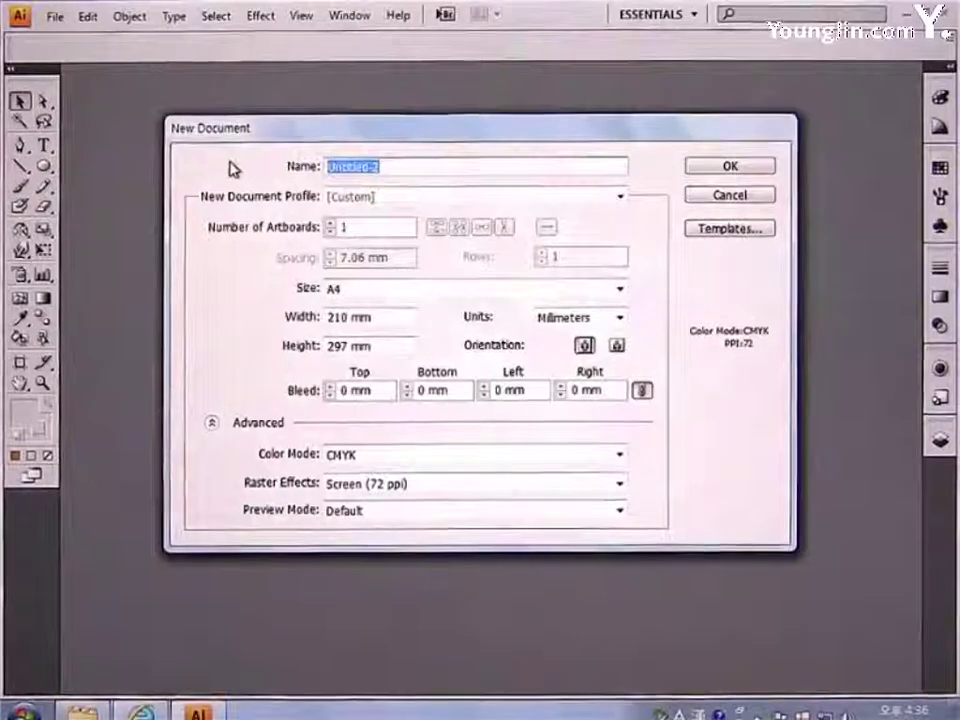
pyautogui.write('lo')
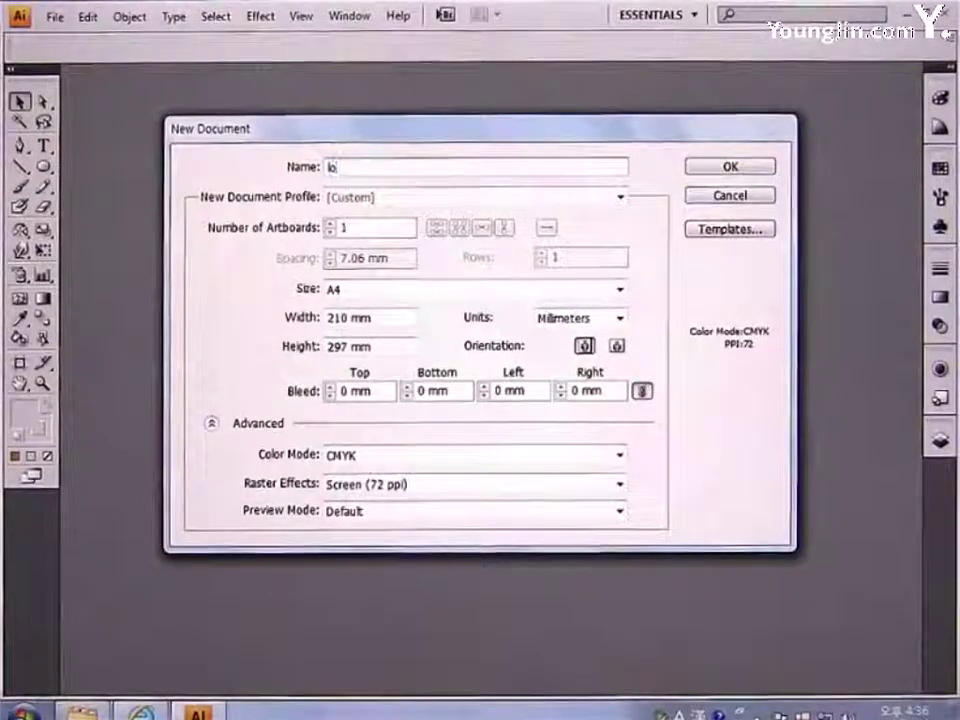
pyautogui.write('go')
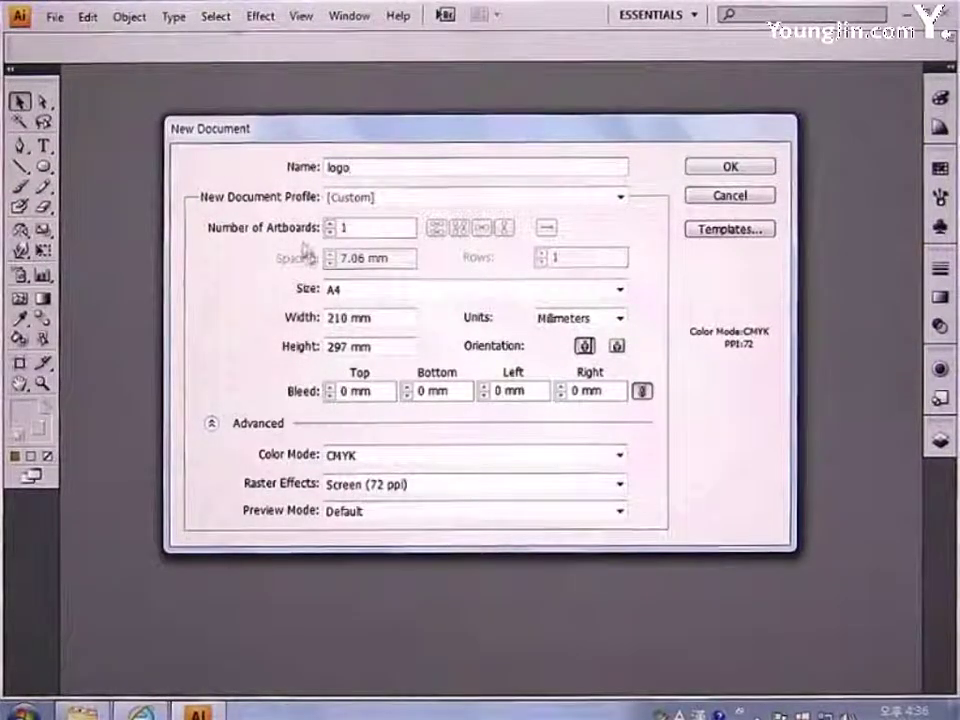
pyautogui.click(379, 290)
pyautogui.click(367, 399)
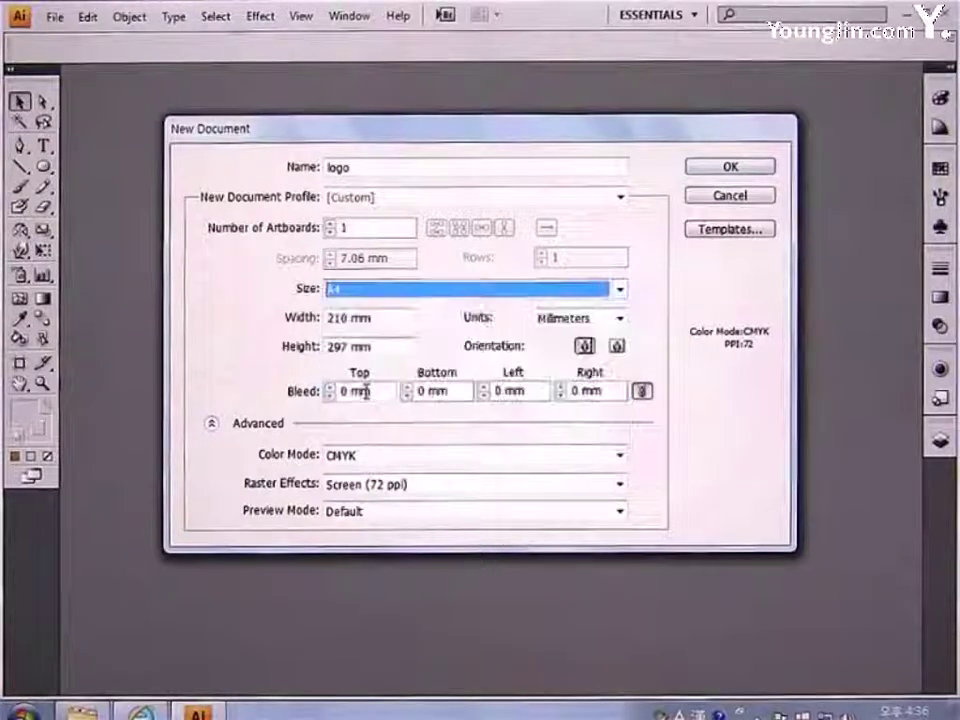
# Set the new document's width to 210 mm, height to 297 mm and color mode to CMYK, and create it
pyautogui.press('Tab')
pyautogui.write('210')
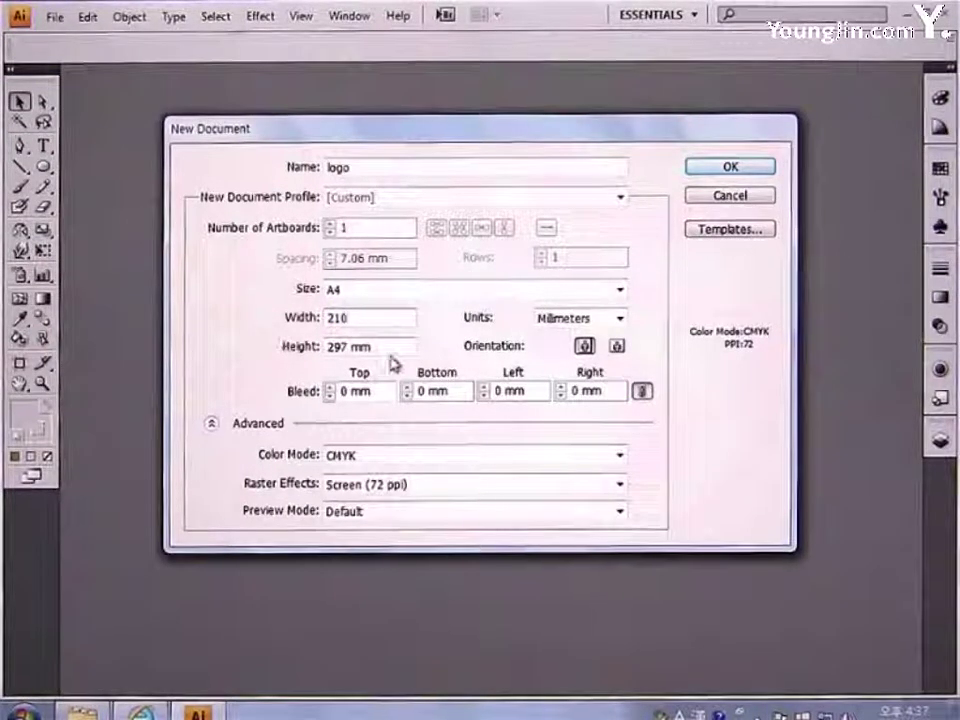
pyautogui.press('Tab')
pyautogui.write('297')
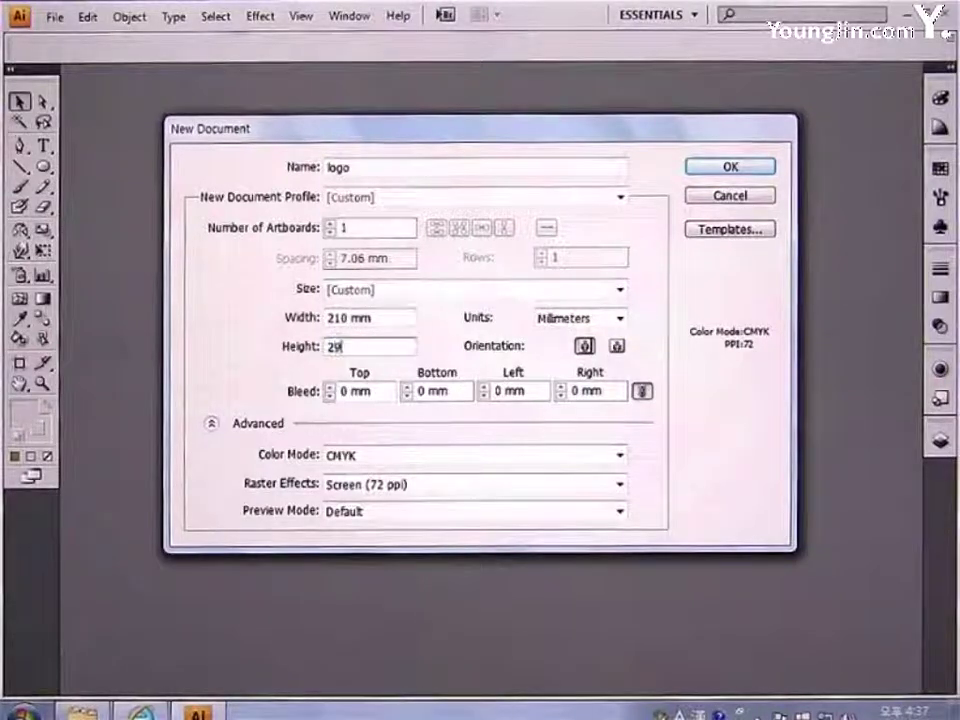
pyautogui.click(381, 458)
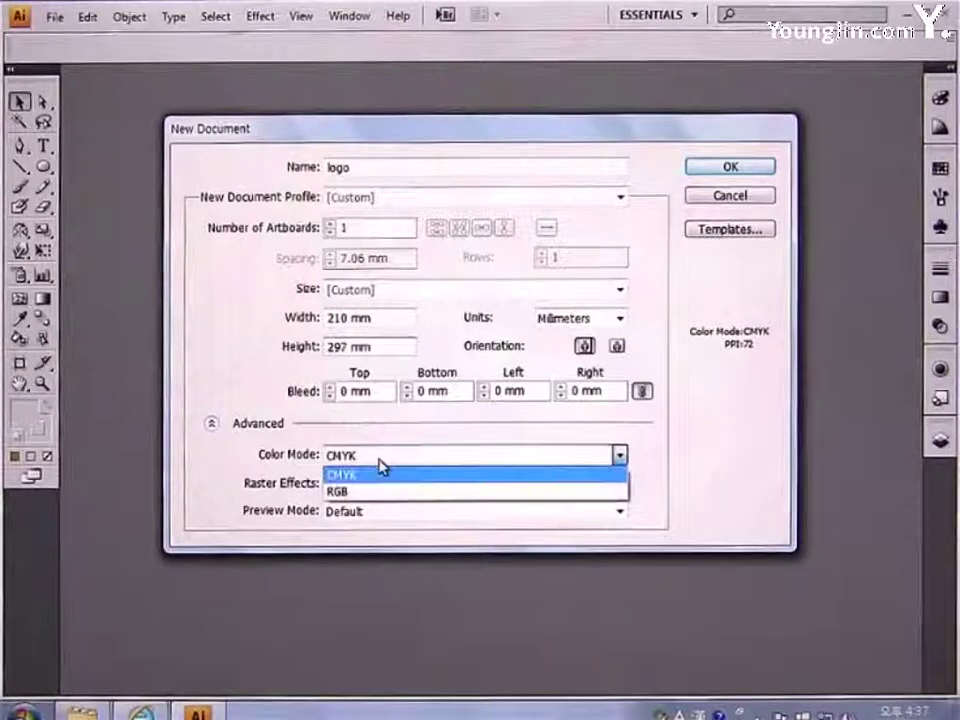
pyautogui.click(372, 474)
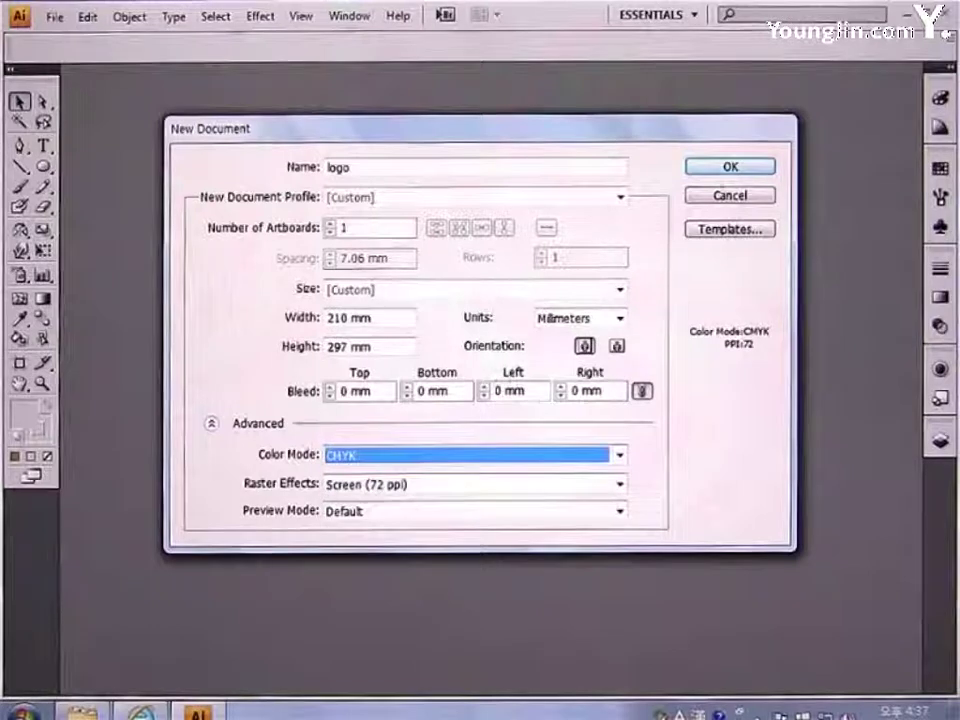
pyautogui.click(728, 167)
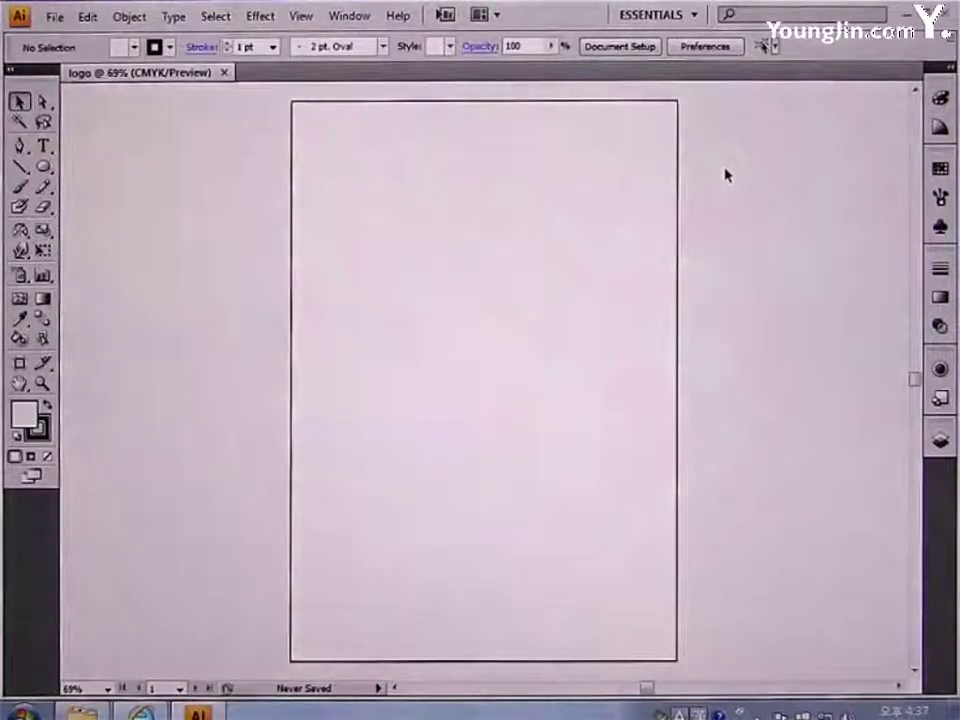
# Set the default stroke to none and the fill color to hex 00CFFF
pyautogui.click(38, 430)
pyautogui.click(47, 456)
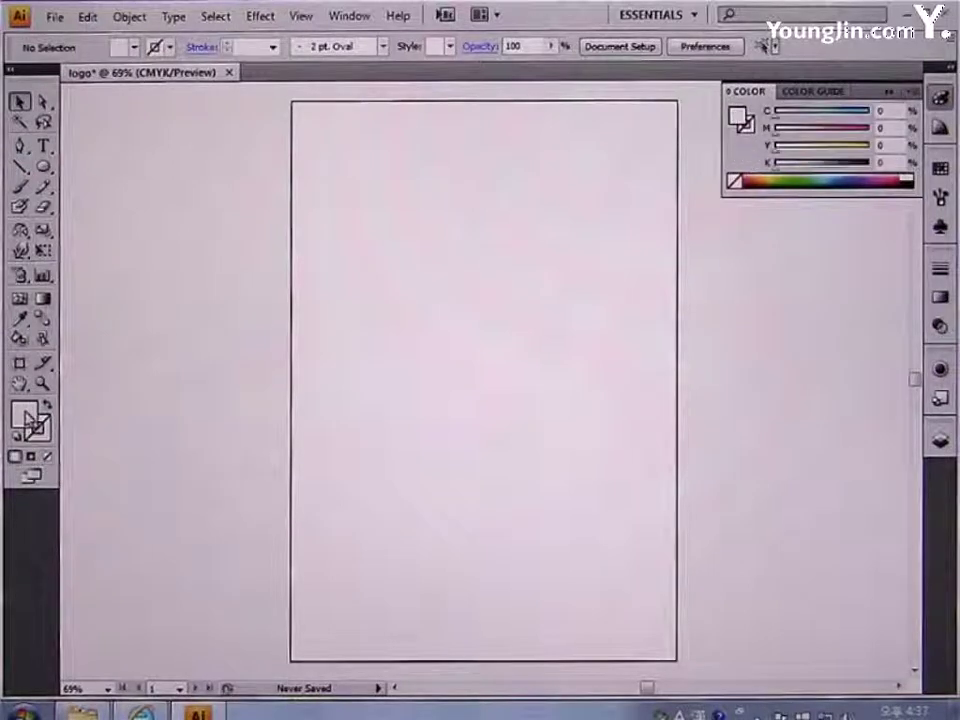
pyautogui.doubleClick(25, 412)
pyautogui.doubleClick(609, 467)
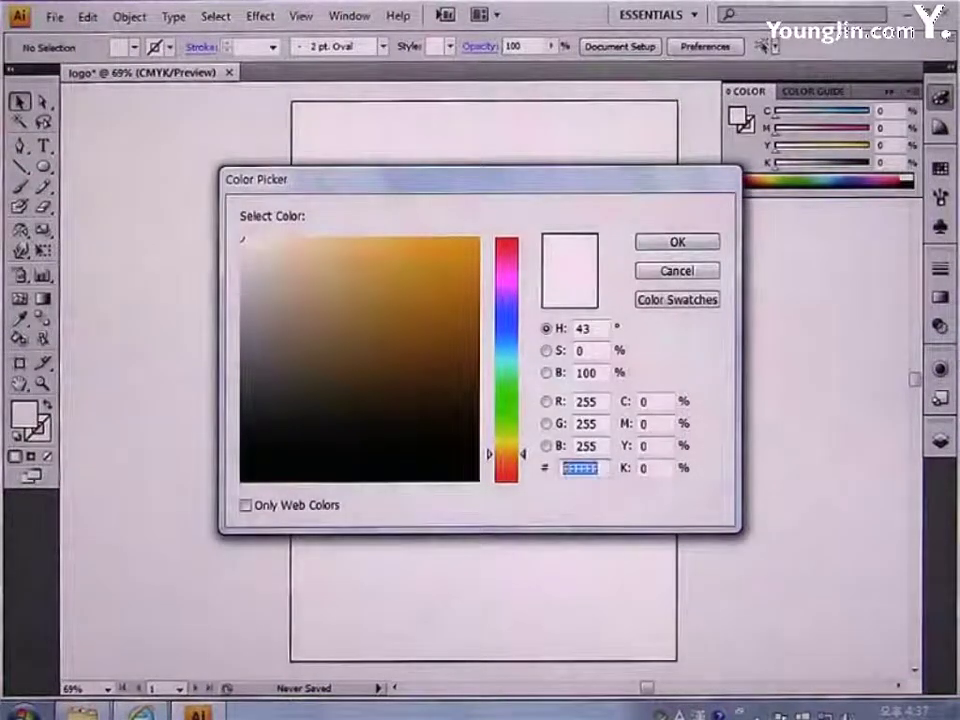
pyautogui.write('00CFFF')
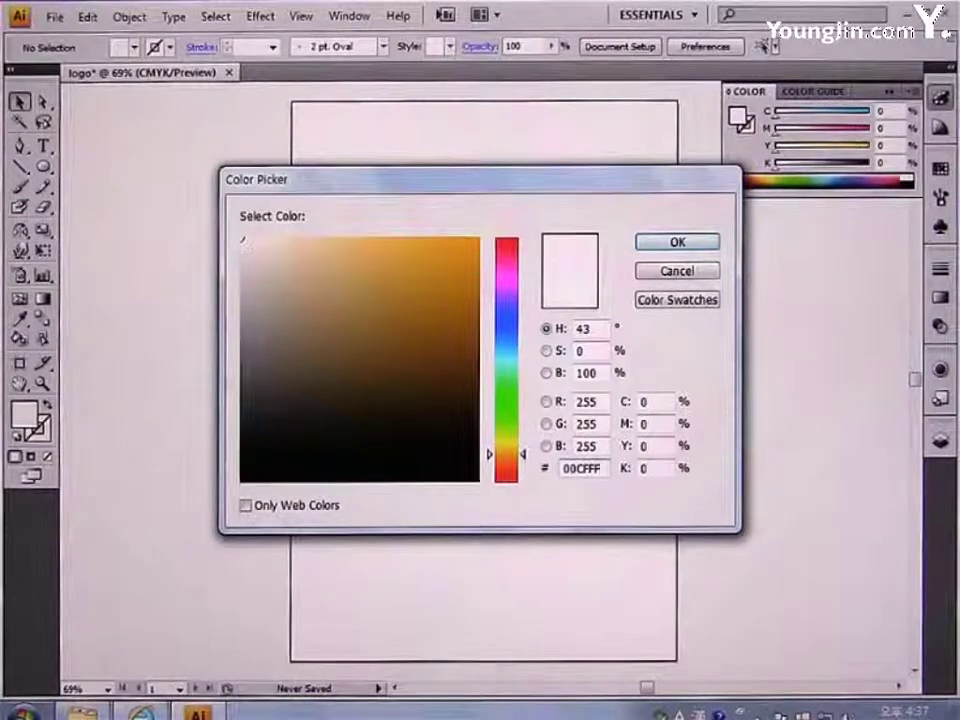
pyautogui.press('Return')
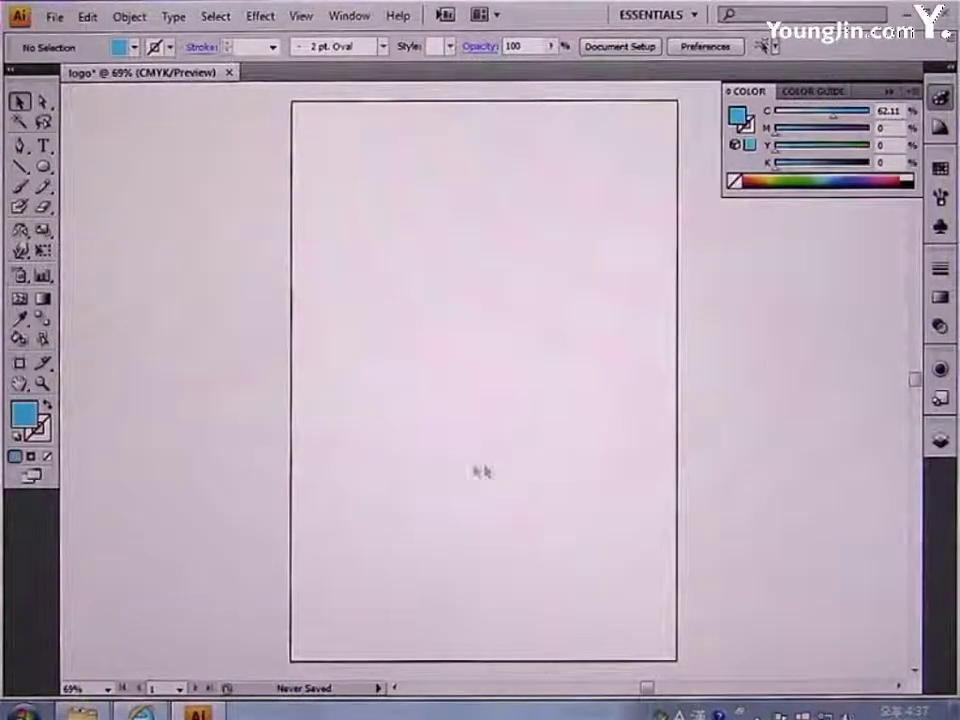
# Create a 3-point star near the middle of the artboard with Radius 1 of 12 mm and Radius 2 of 6 mm
pyautogui.moveTo(43, 166); pyautogui.dragTo(104, 251)
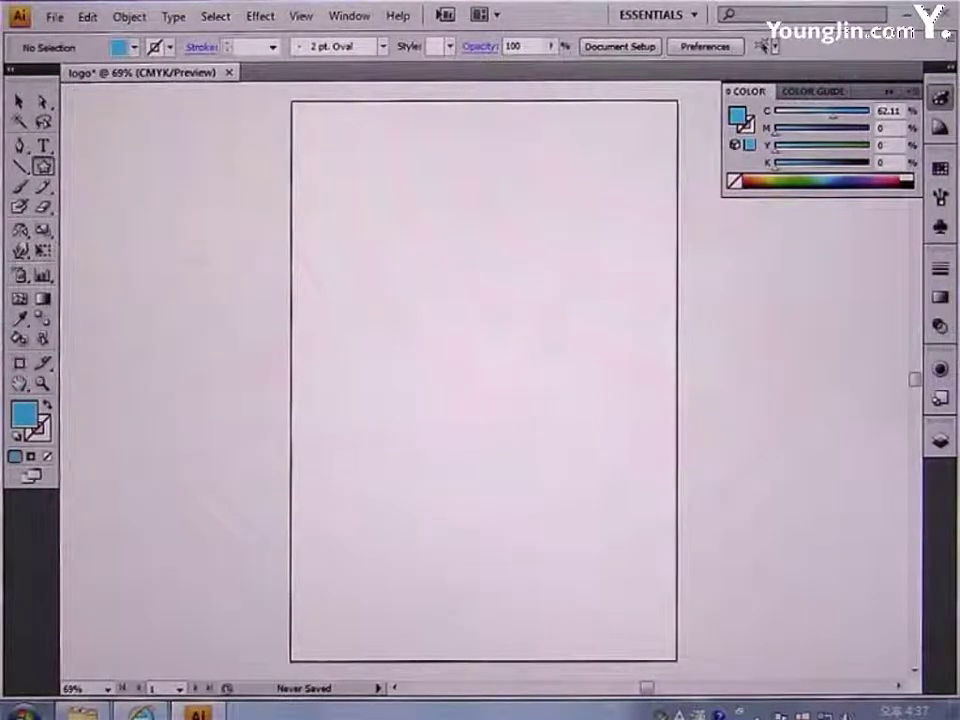
pyautogui.click(492, 339)
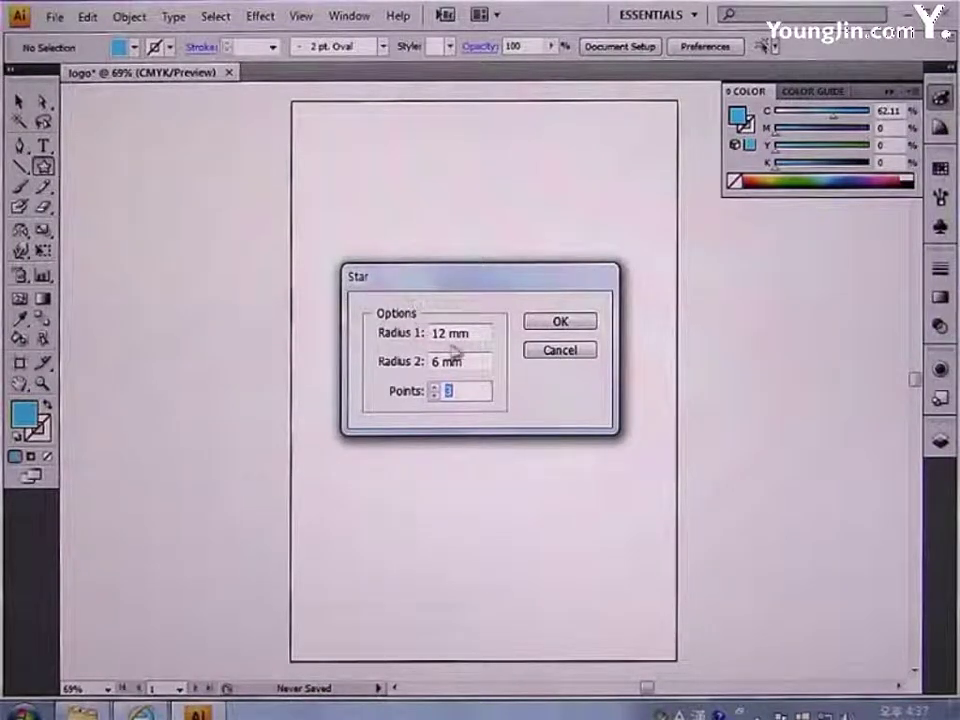
pyautogui.moveTo(486, 333); pyautogui.dragTo(366, 336)
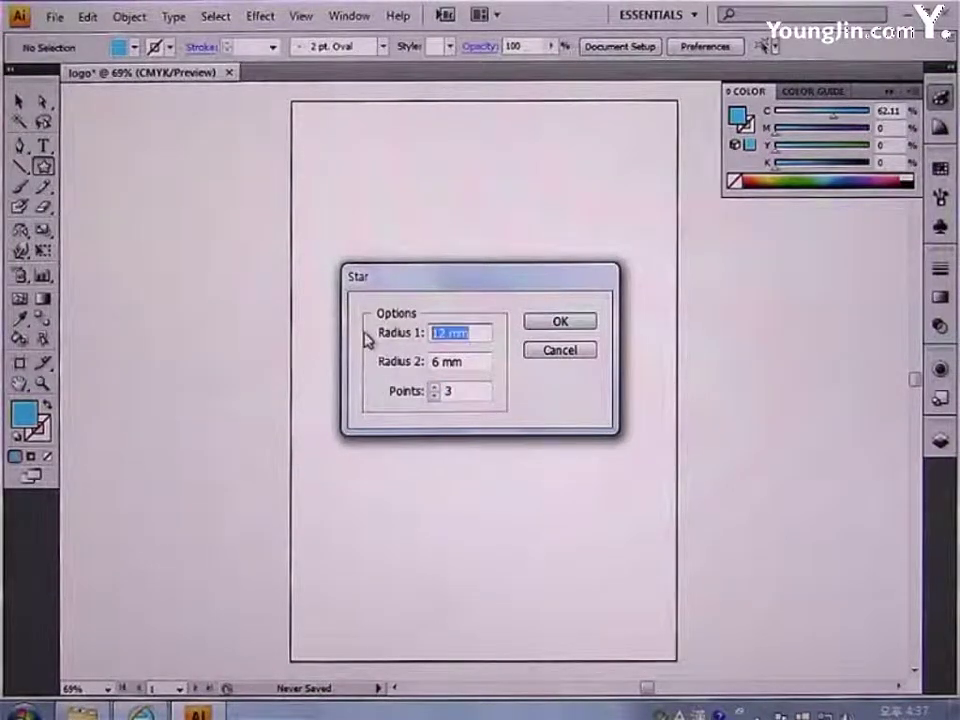
pyautogui.write('12')
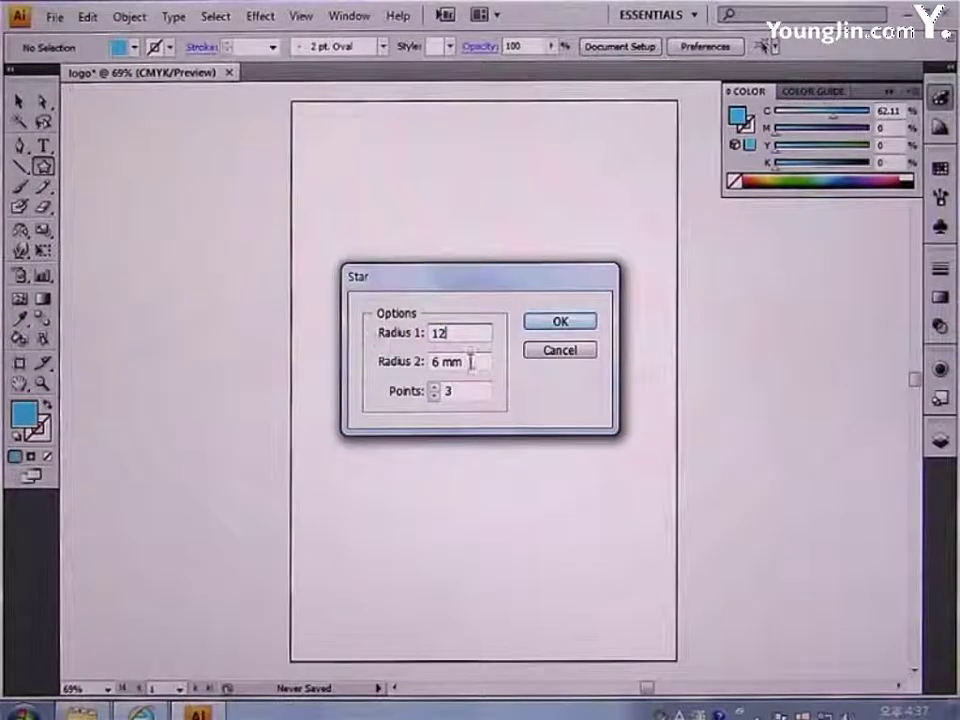
pyautogui.moveTo(471, 362); pyautogui.dragTo(395, 371)
pyautogui.write('6')
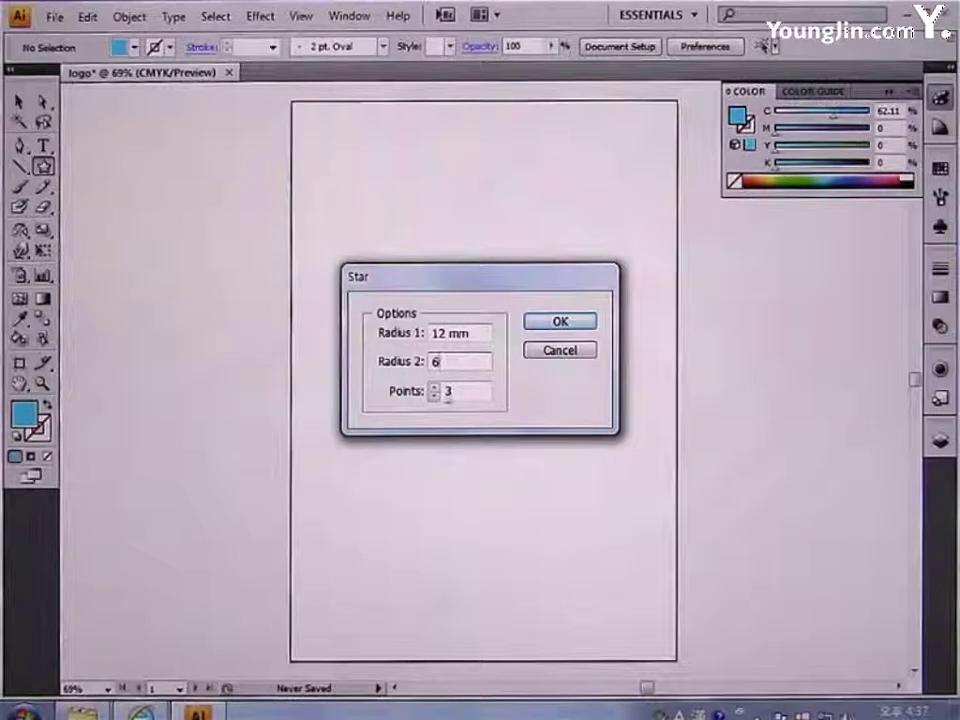
pyautogui.click(552, 322)
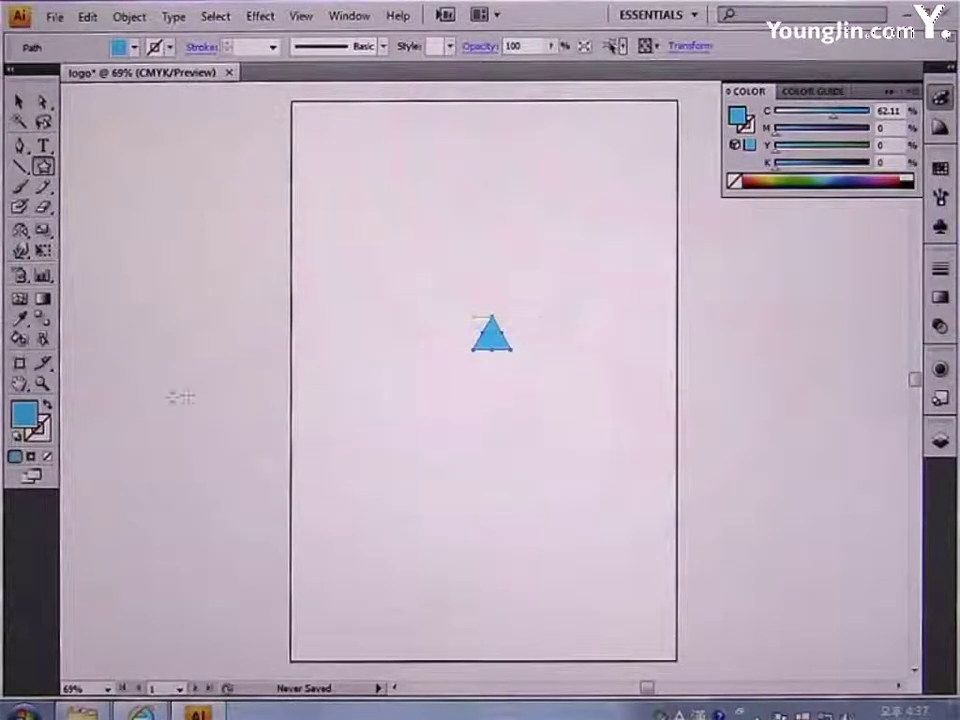
# Rotate the blue triangle by 90 degrees so it points left, and deselect it
pyautogui.click(42, 383)
pyautogui.moveTo(407, 274); pyautogui.dragTo(570, 398)
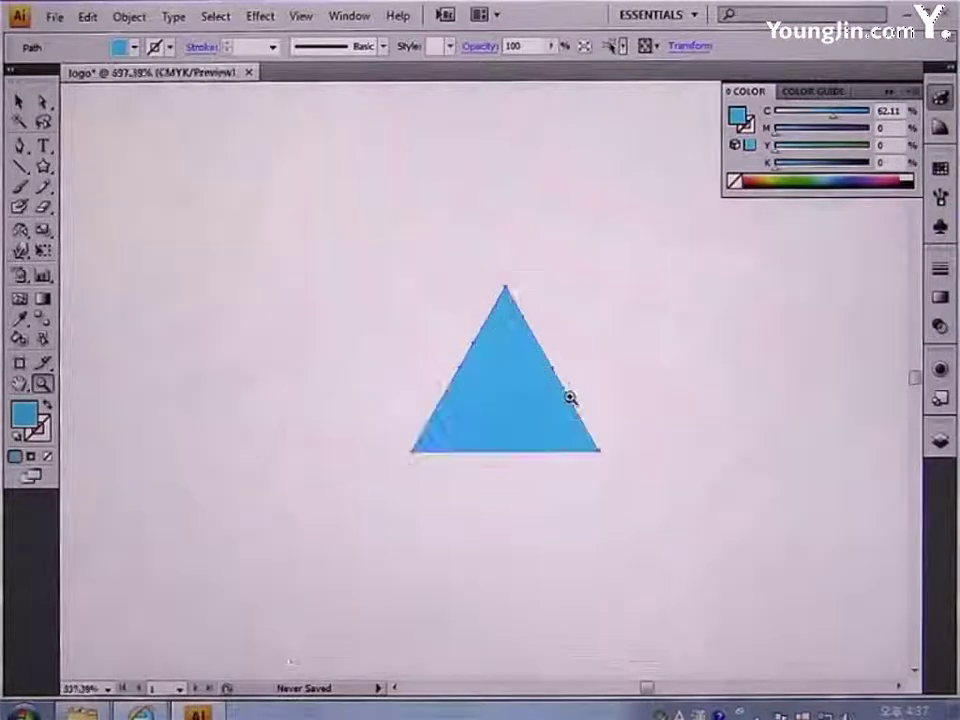
pyautogui.moveTo(669, 435); pyautogui.dragTo(623, 438)
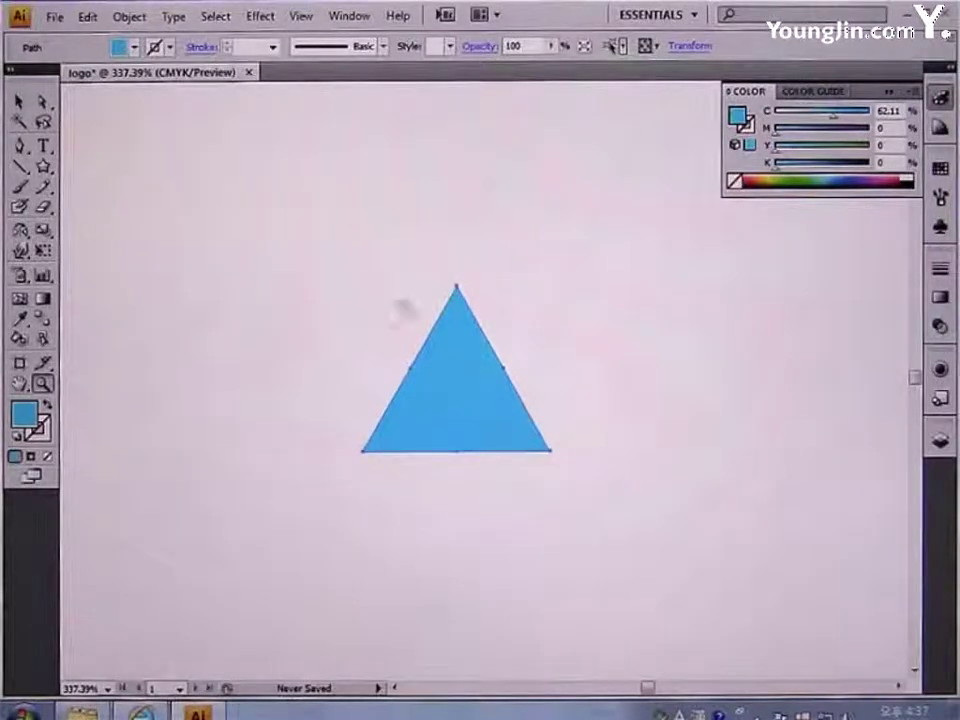
pyautogui.click(19, 101)
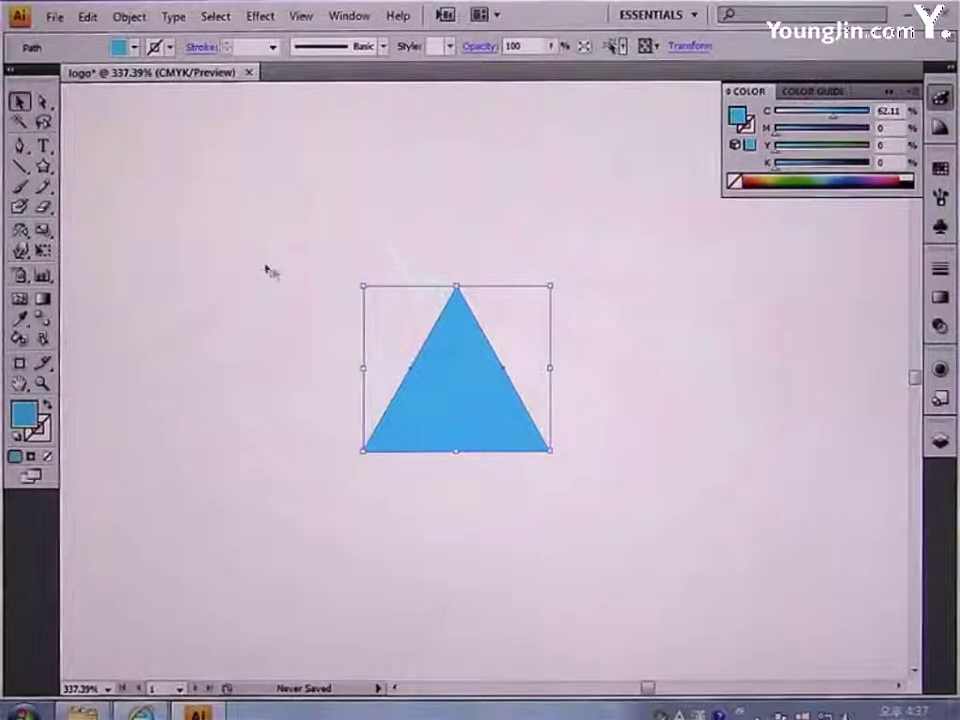
pyautogui.rightClick(458, 372)
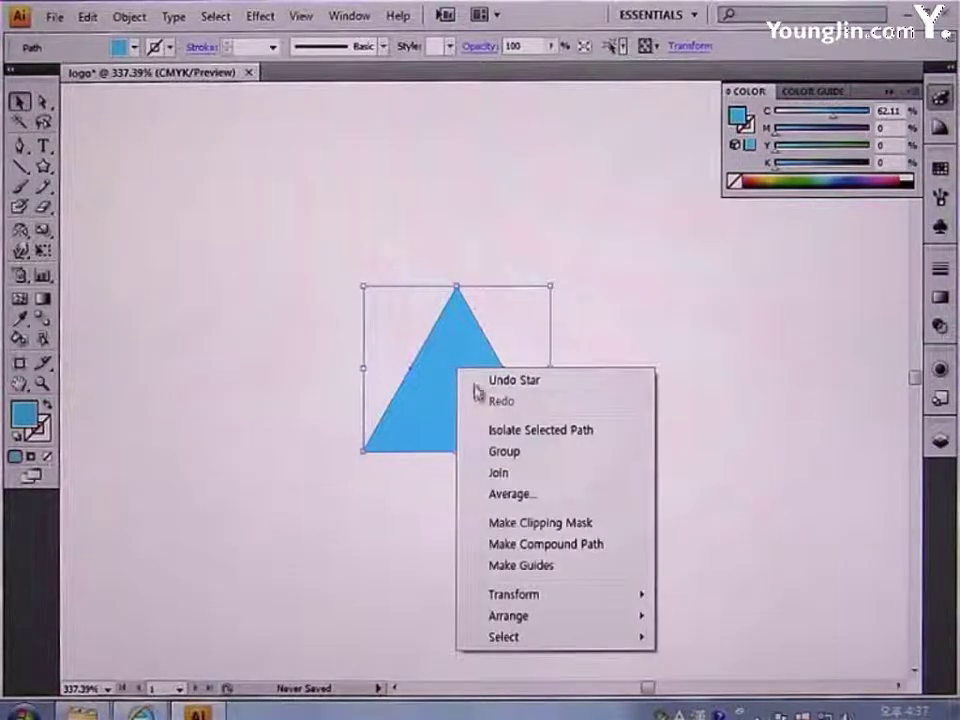
pyautogui.moveTo(492, 600)
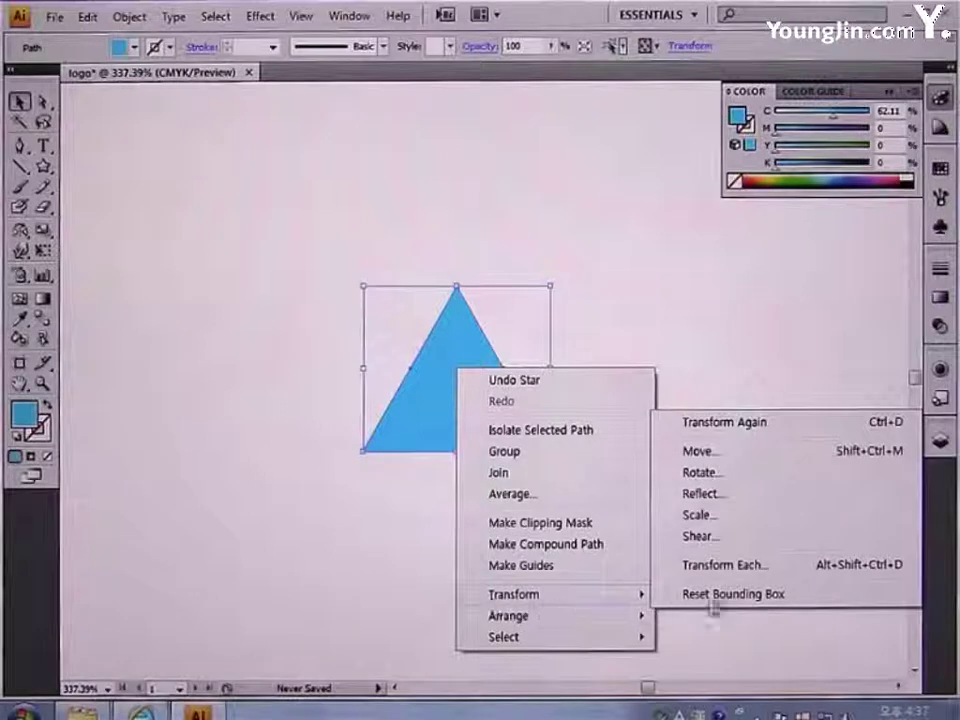
pyautogui.click(736, 478)
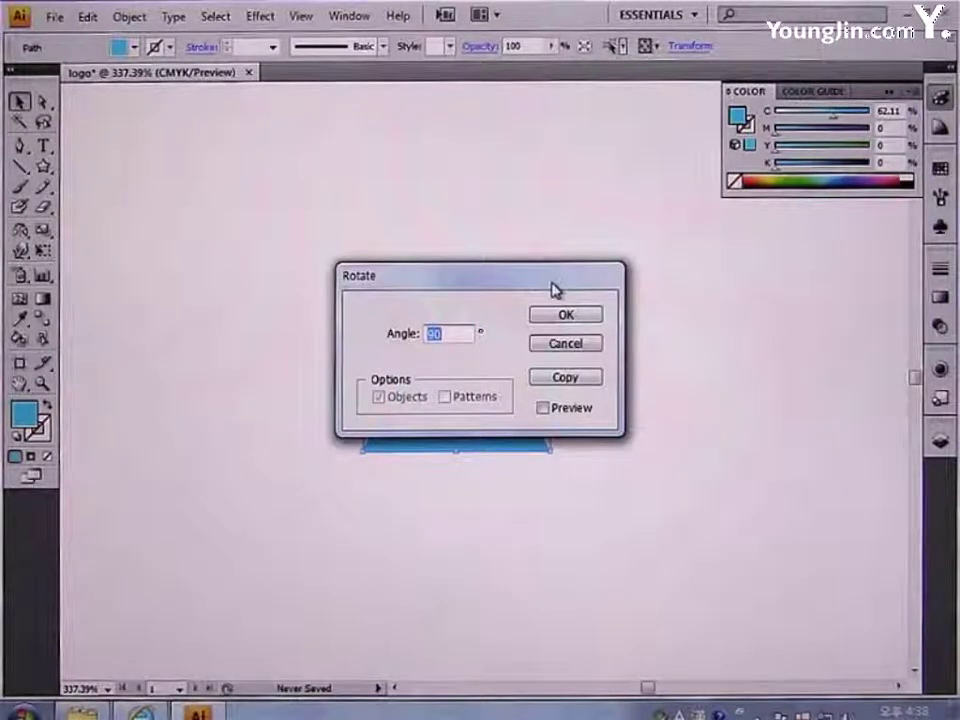
pyautogui.write('90')
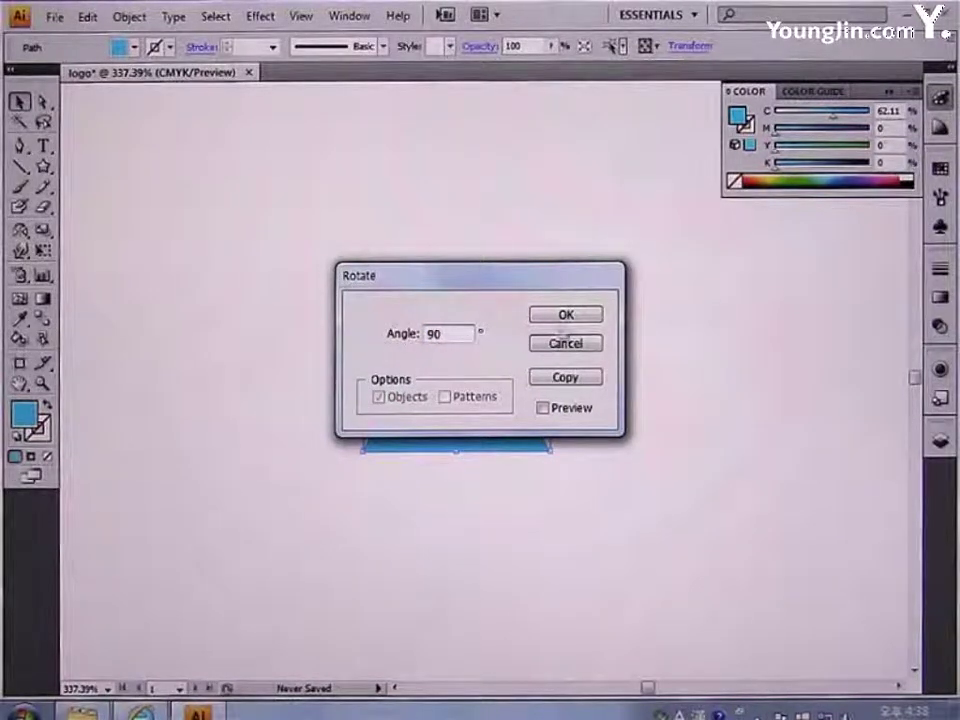
pyautogui.click(567, 316)
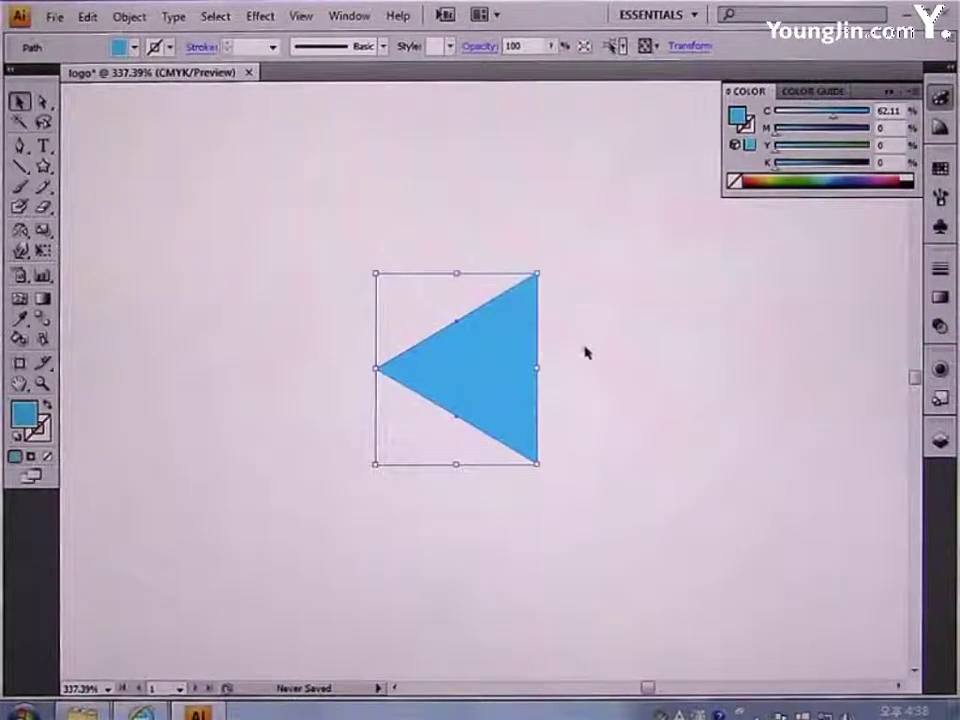
pyautogui.click(586, 352)
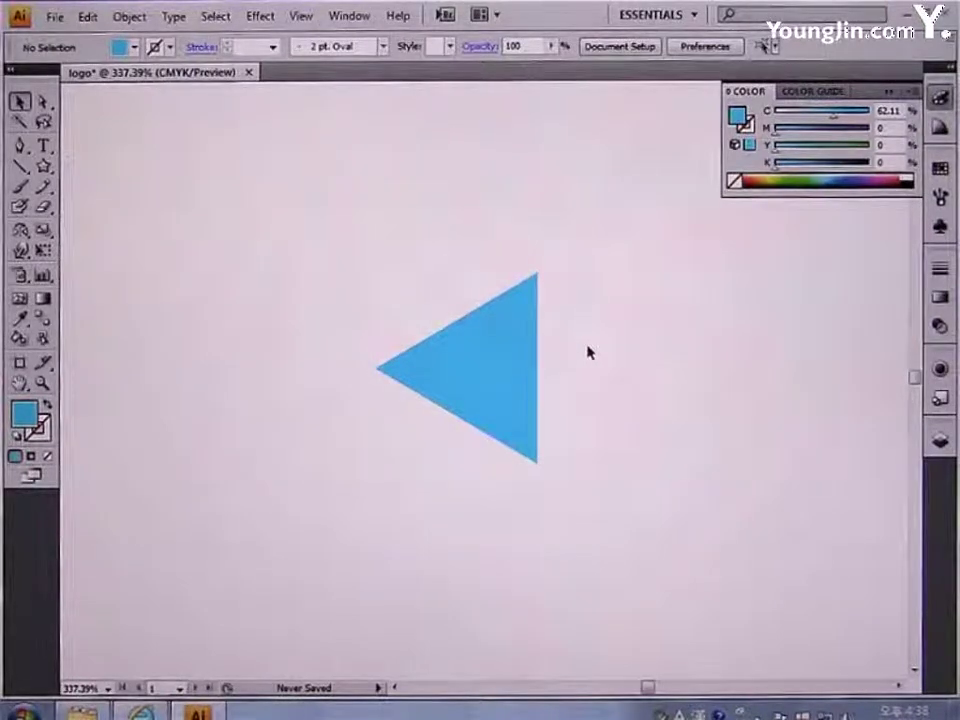
# Duplicate the triangle directly below the original and squash the copy vertically about its center to roughly a third of its height
pyautogui.click(507, 347)
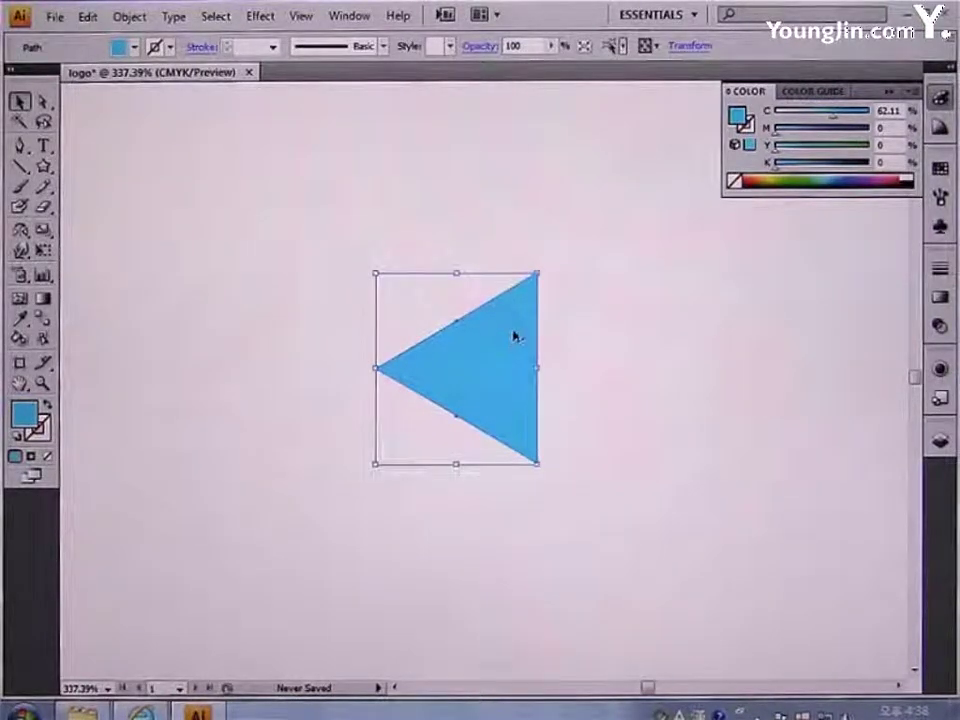
pyautogui.moveTo(513, 337); pyautogui.dragTo(509, 541)
pyautogui.moveTo(594, 538); pyautogui.dragTo(615, 432)
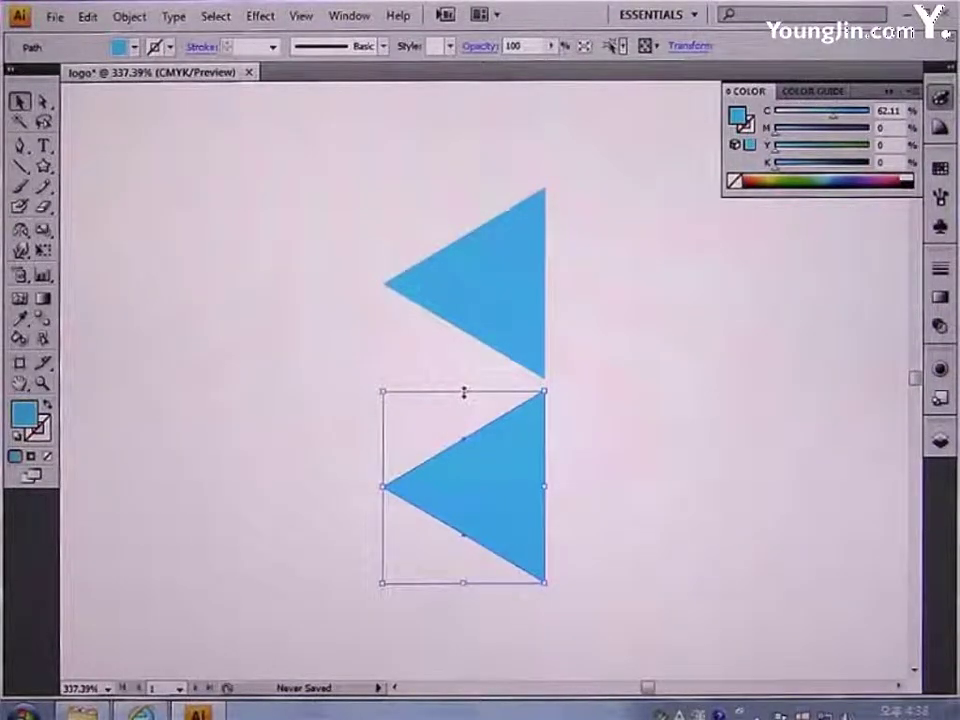
pyautogui.moveTo(463, 392); pyautogui.dragTo(479, 459)
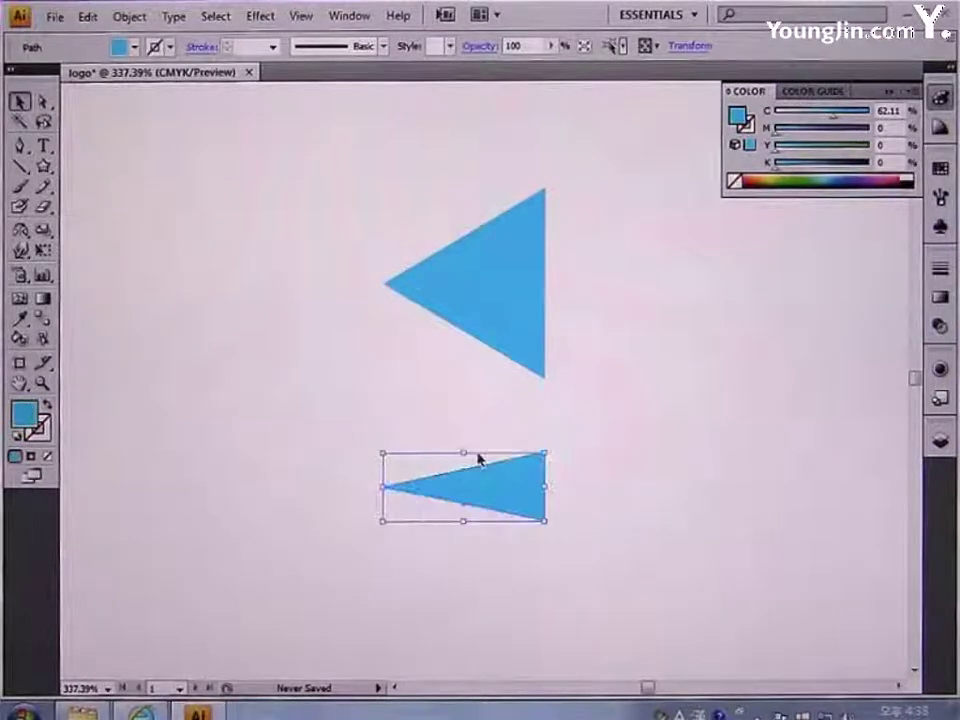
# Recolor the flattened triangle's fill to green, hex 29A81B
pyautogui.doubleClick(27, 415)
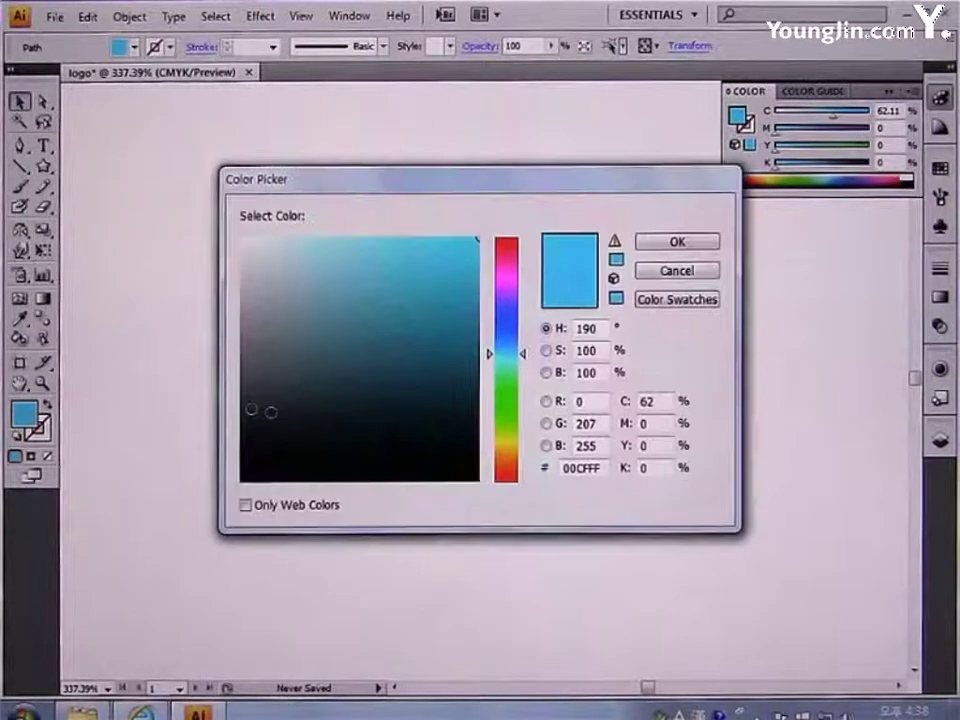
pyautogui.moveTo(510, 386); pyautogui.dragTo(512, 410)
pyautogui.click(443, 322)
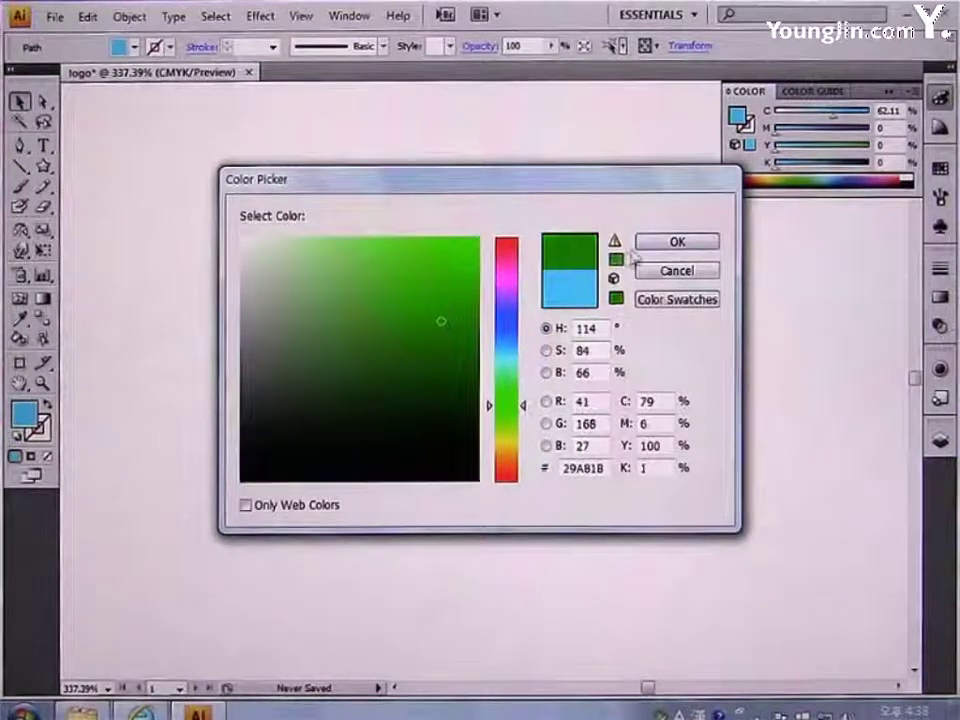
pyautogui.click(660, 243)
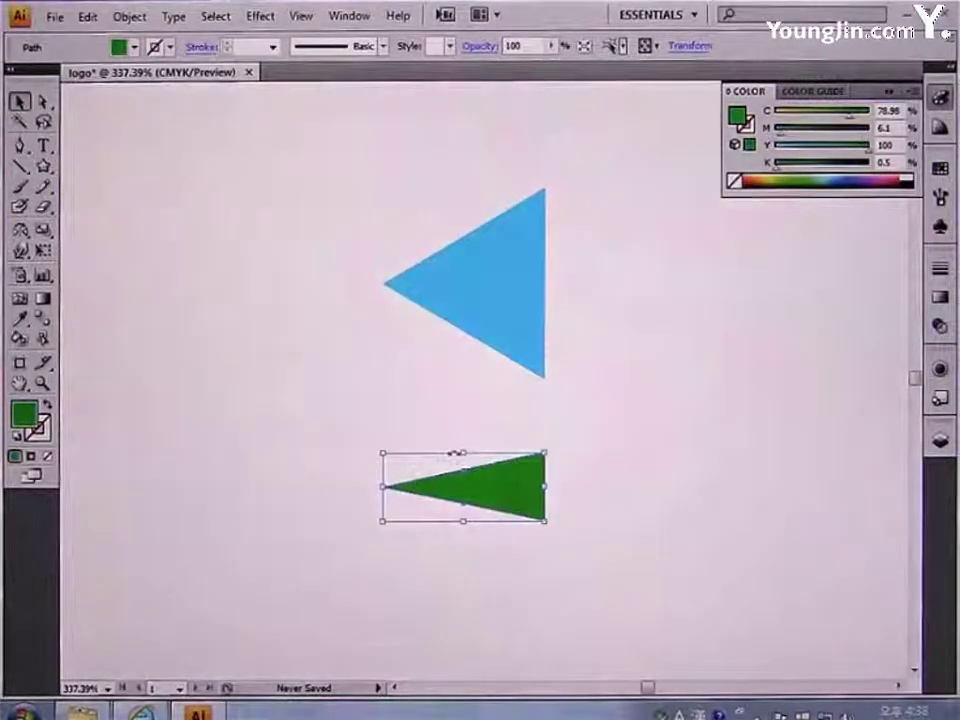
# Flatten the green triangle slightly and place it over the blue triangle, rotated so its tip points to the blue triangle's lower-right corner
pyautogui.moveTo(463, 452); pyautogui.dragTo(470, 457)
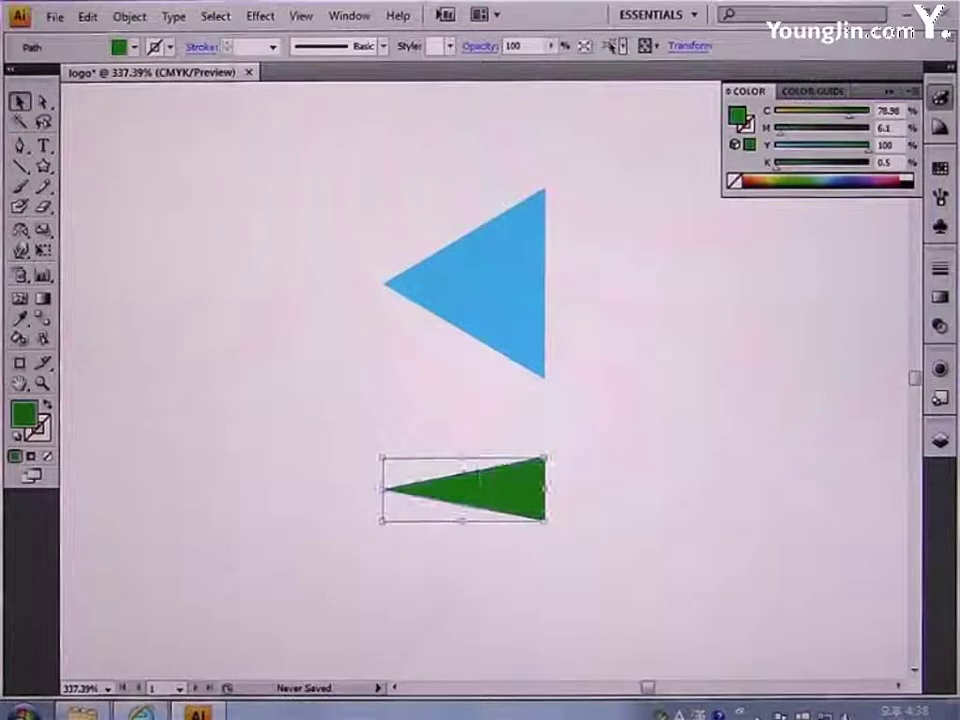
pyautogui.moveTo(490, 500); pyautogui.dragTo(457, 234)
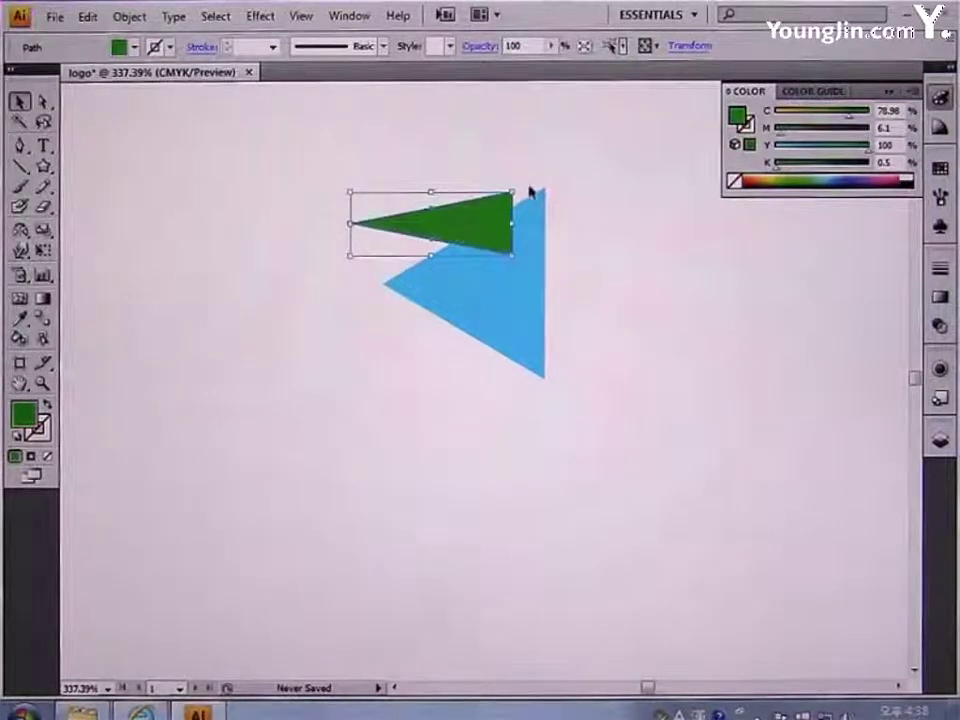
pyautogui.moveTo(515, 186); pyautogui.dragTo(315, 181)
# Duplicate the green triangle up and to the right, and rotate the copy steeper so its tip meets the blue triangle's vertical edge
pyautogui.moveTo(413, 215); pyautogui.dragTo(474, 180)
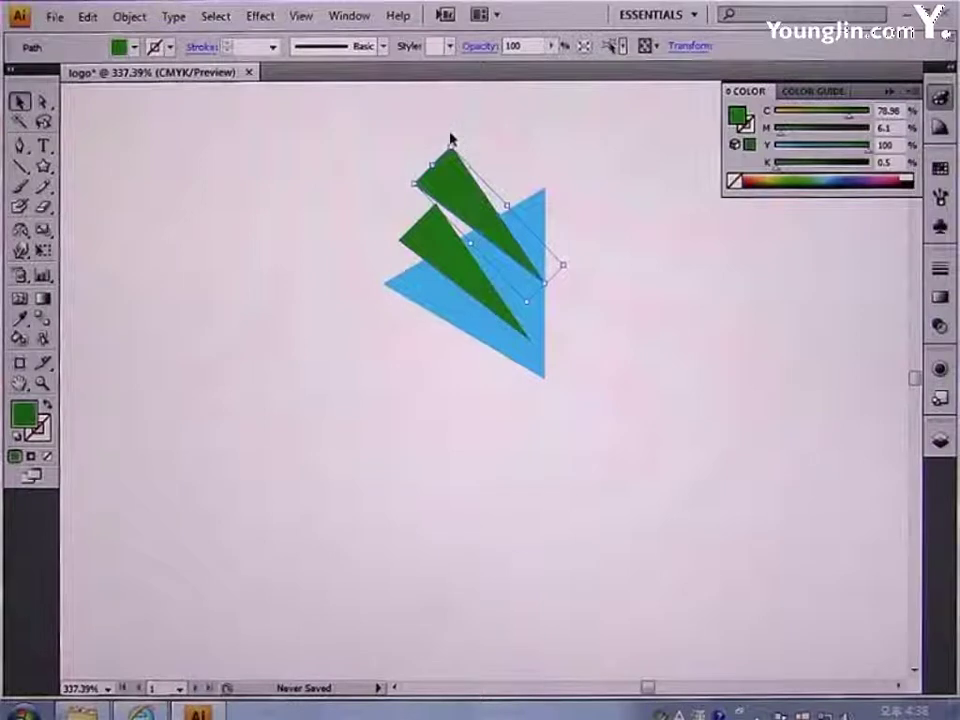
pyautogui.moveTo(452, 139); pyautogui.dragTo(507, 157)
pyautogui.moveTo(485, 210); pyautogui.dragTo(493, 240)
pyautogui.moveTo(468, 148); pyautogui.dragTo(486, 162)
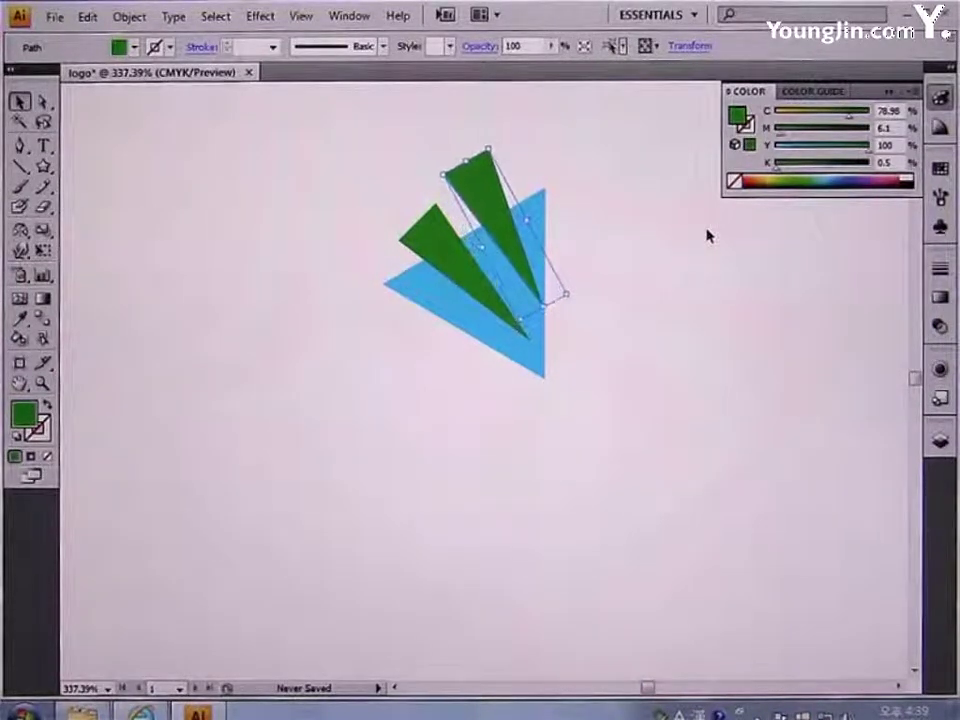
pyautogui.press('Up')
pyautogui.press('Up')
pyautogui.press('Right')
pyautogui.press('Right')
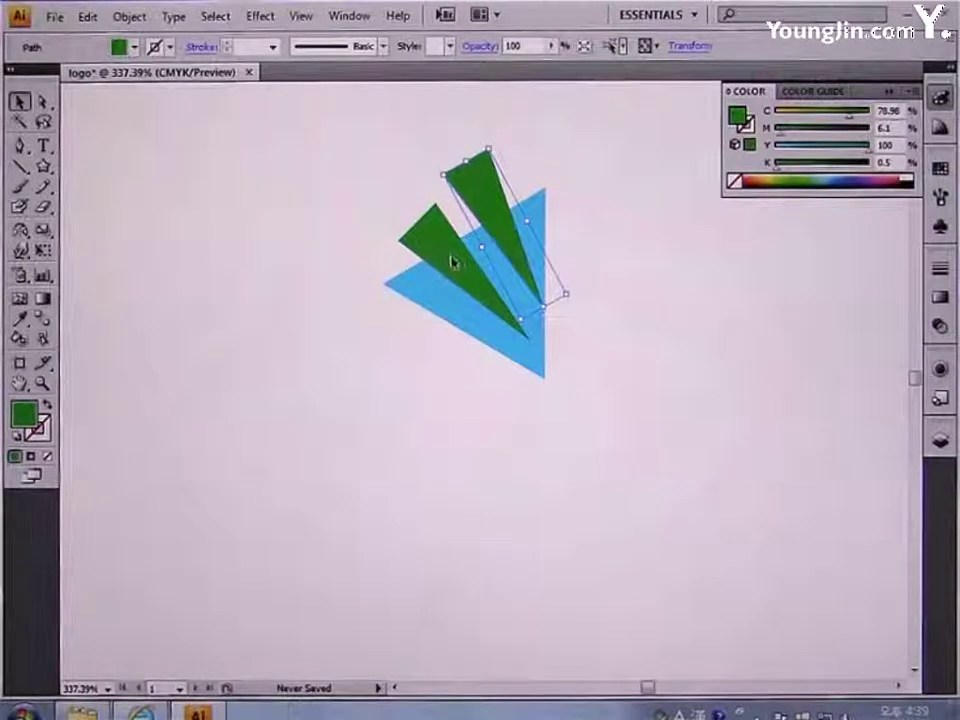
# Shift the lower green triangle slightly down and right toward the blue triangle's bottom corner, and deselect it
pyautogui.moveTo(453, 258); pyautogui.dragTo(459, 248)
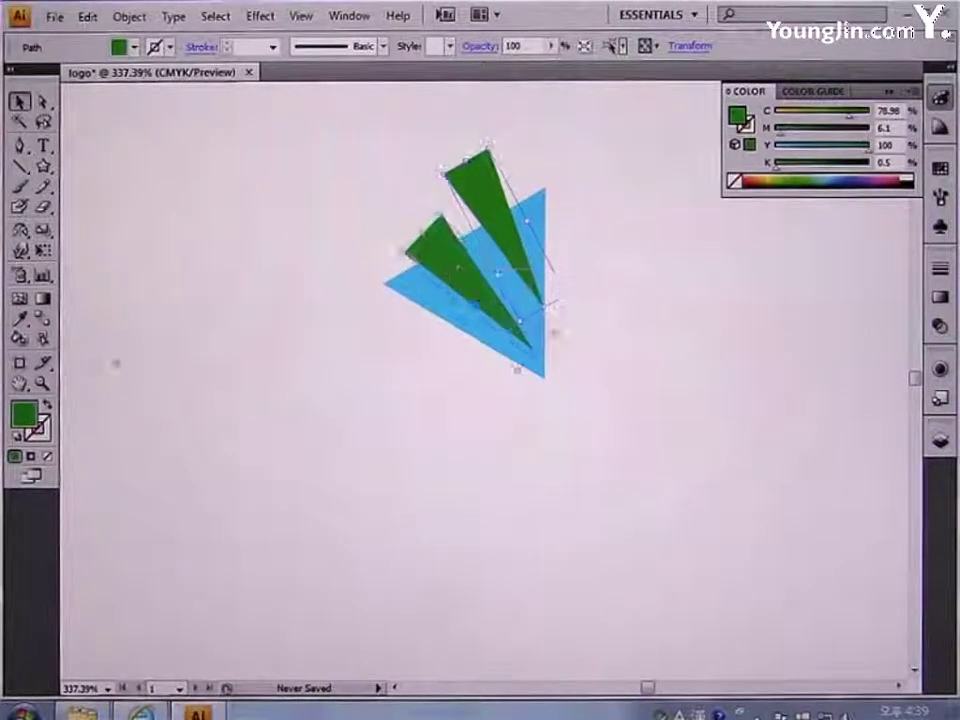
pyautogui.click(42, 383)
pyautogui.moveTo(272, 113); pyautogui.dragTo(665, 456)
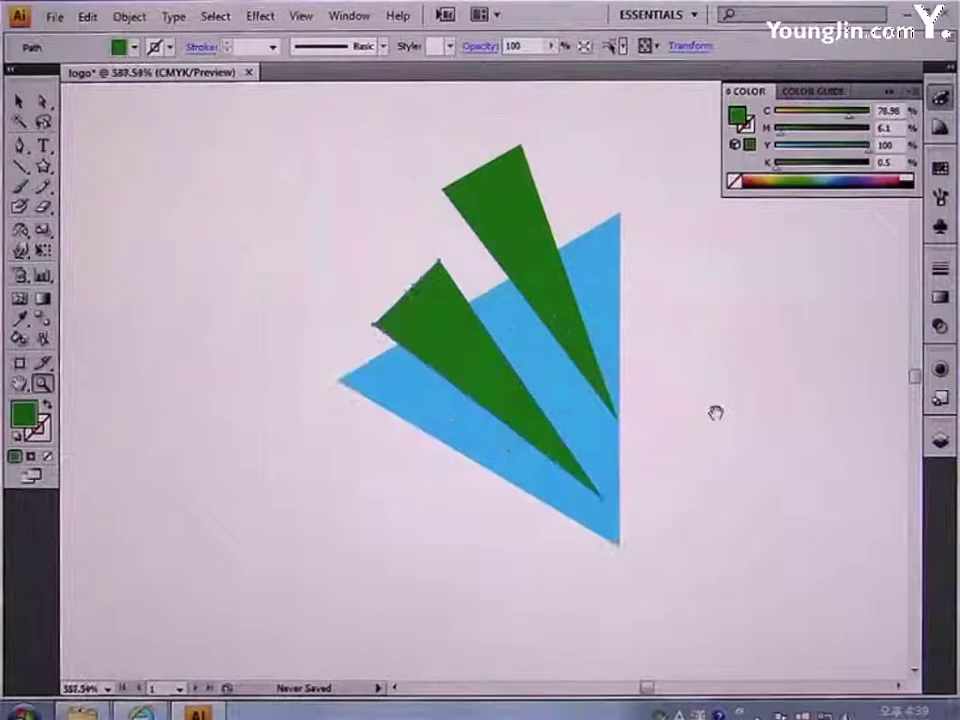
pyautogui.moveTo(716, 411); pyautogui.dragTo(601, 416)
pyautogui.click(20, 101)
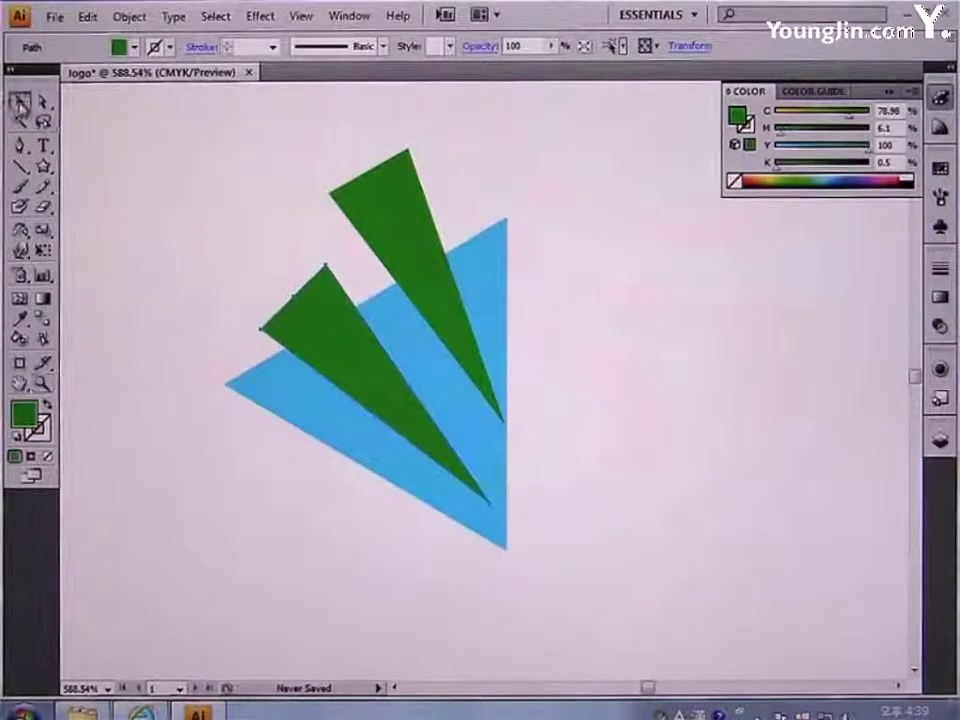
pyautogui.click(182, 216)
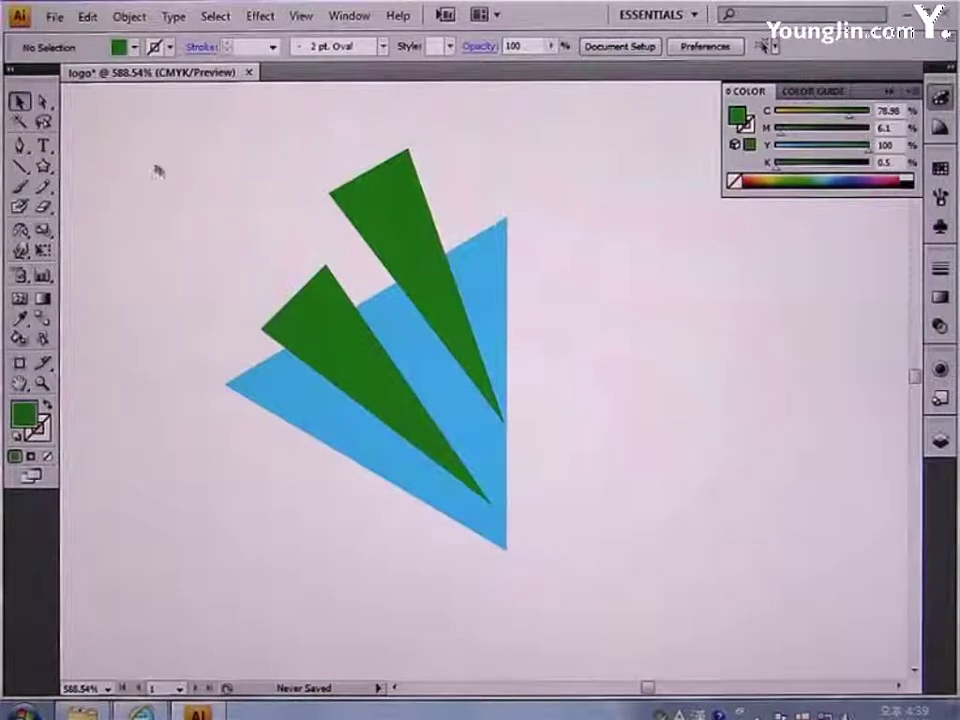
# Split all three overlapping triangles with the Pathfinder Divide operation and ungroup the resulting pieces
pyautogui.moveTo(146, 154); pyautogui.dragTo(632, 609)
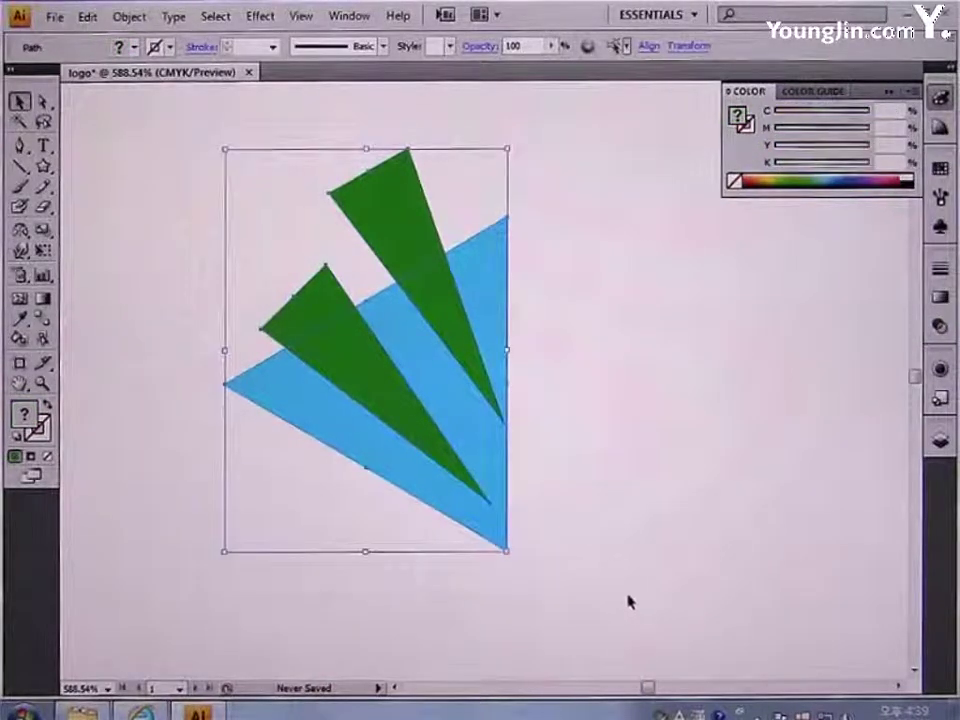
pyautogui.click(349, 16)
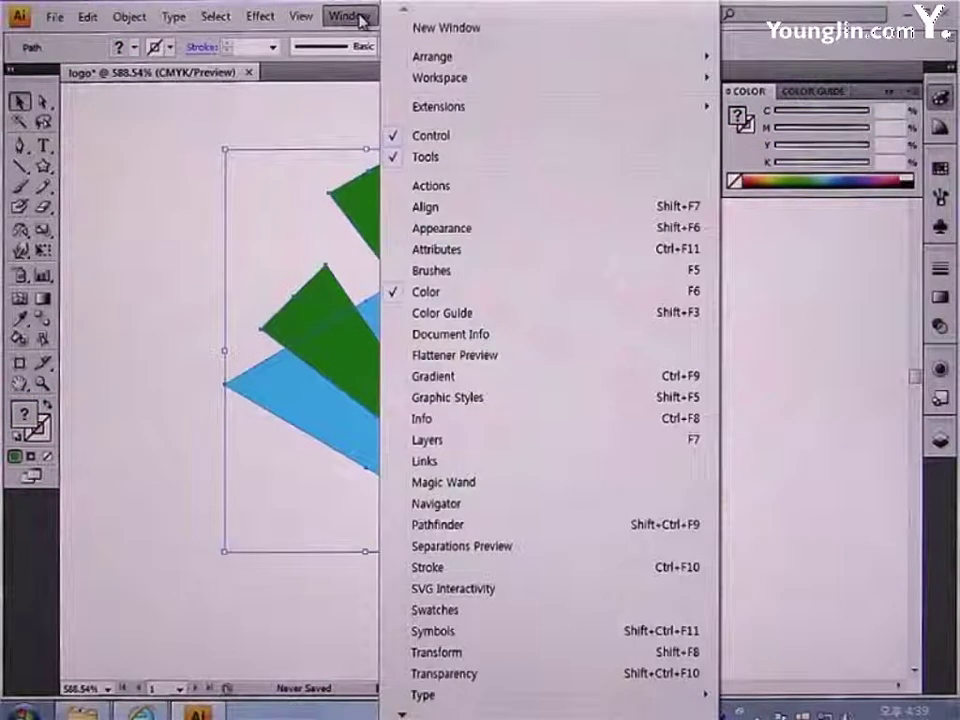
pyautogui.click(452, 525)
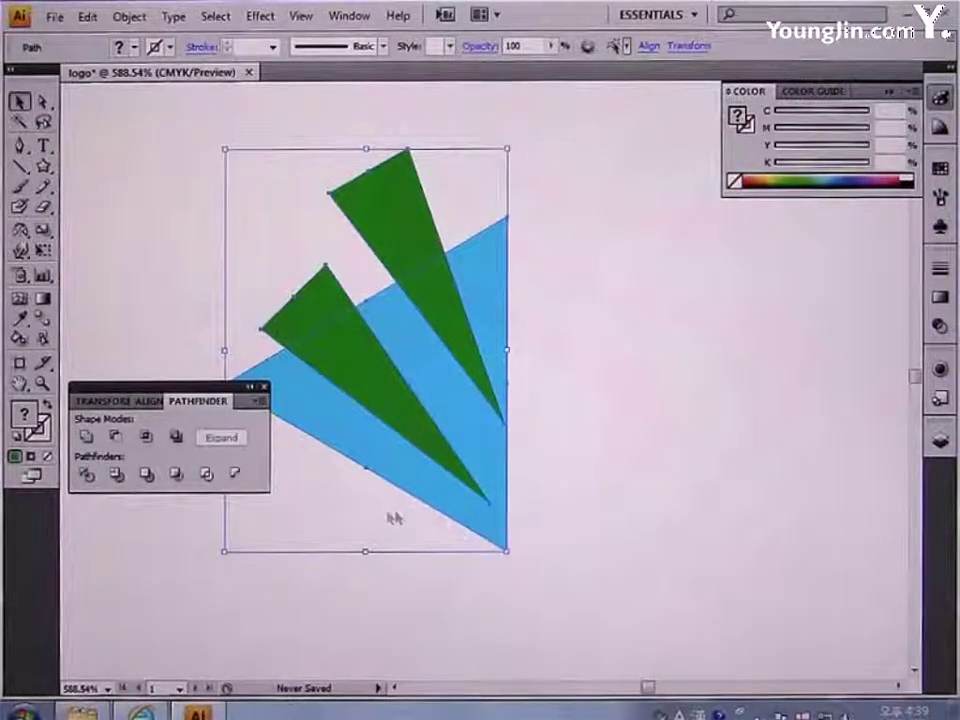
pyautogui.click(87, 478)
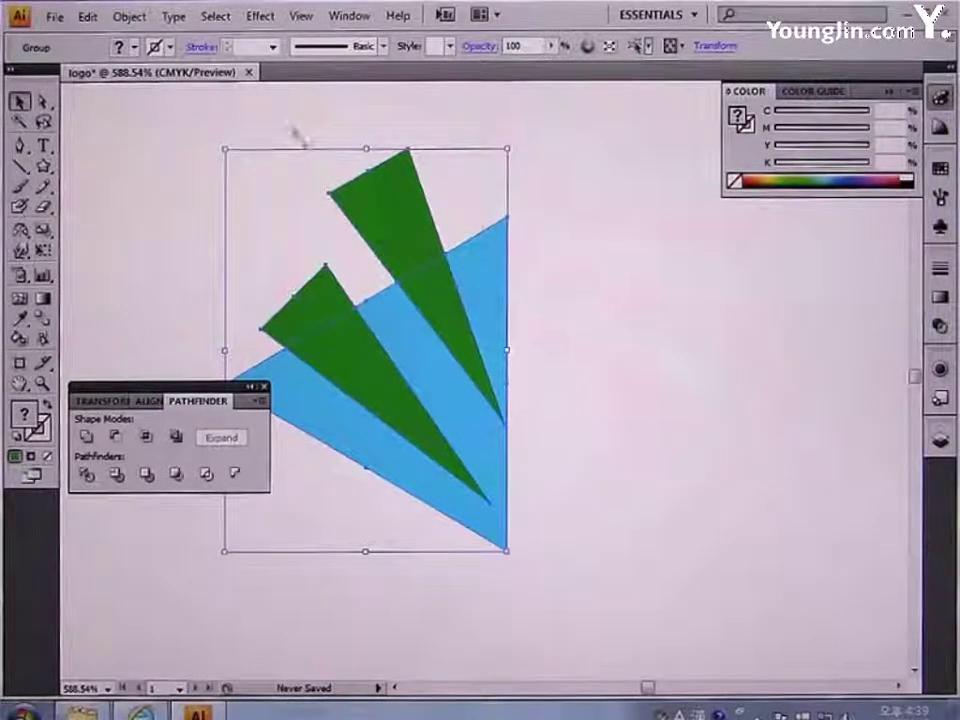
pyautogui.click(146, 22)
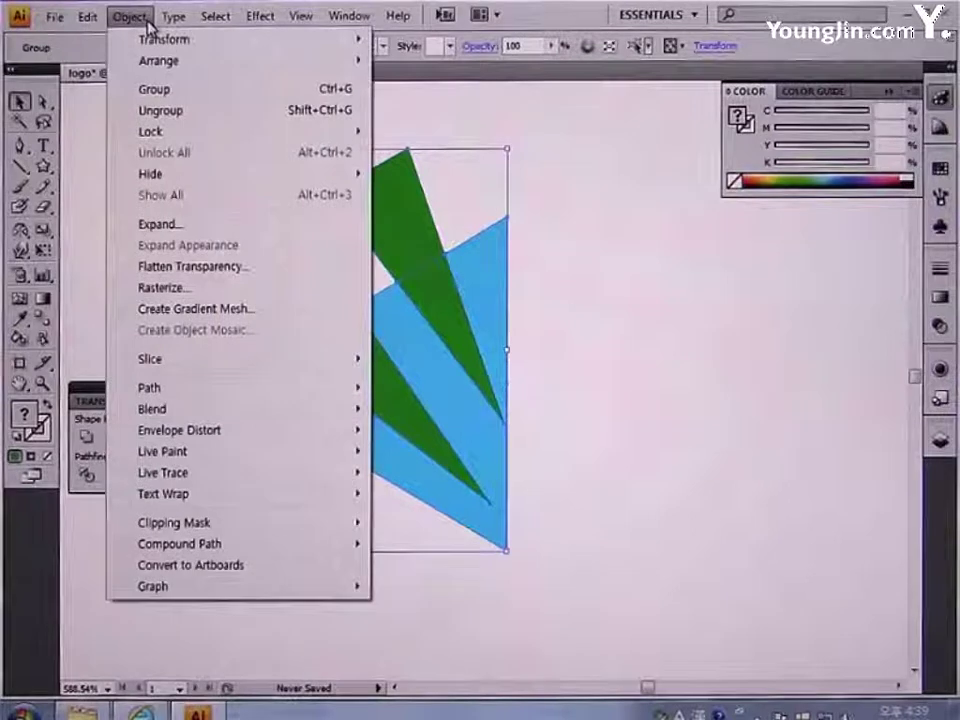
pyautogui.click(176, 112)
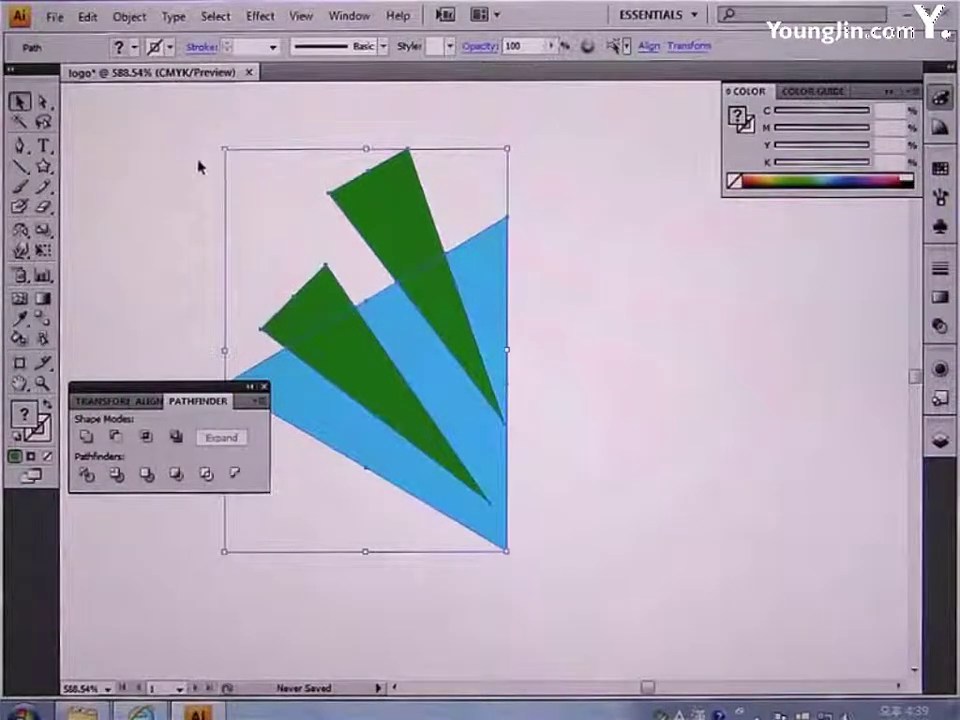
# Delete all the green pieces, inside and outside the blue triangle, leaving only the three-pronged blue shape
pyautogui.moveTo(178, 140); pyautogui.dragTo(335, 302)
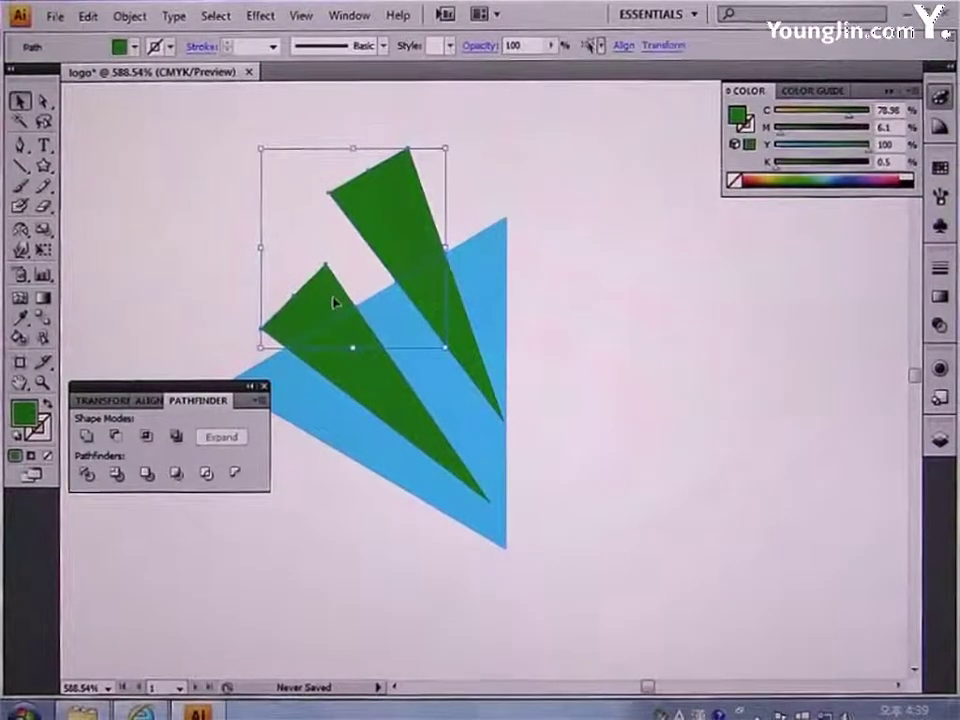
pyautogui.press('Delete')
pyautogui.click(435, 311)
pyautogui.press('Delete')
pyautogui.click(364, 369)
pyautogui.press('Delete')
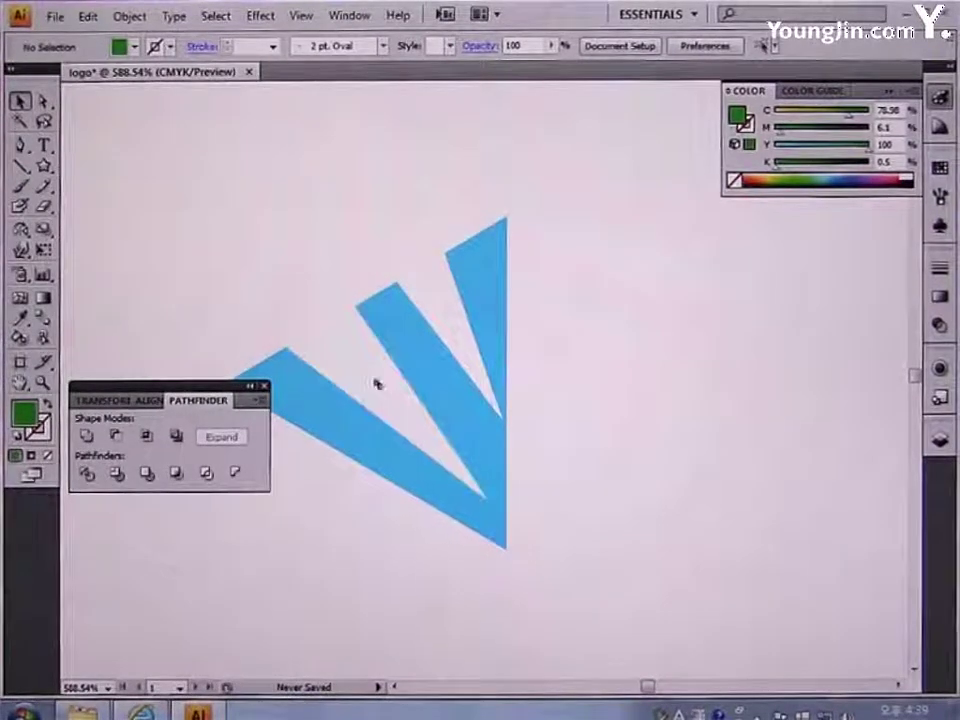
# Apply a horizontal Arch warp effect to the blue shape with Bend 30%, horizontal distortion 35% and vertical distortion 0%
pyautogui.moveTo(555, 429); pyautogui.dragTo(647, 388)
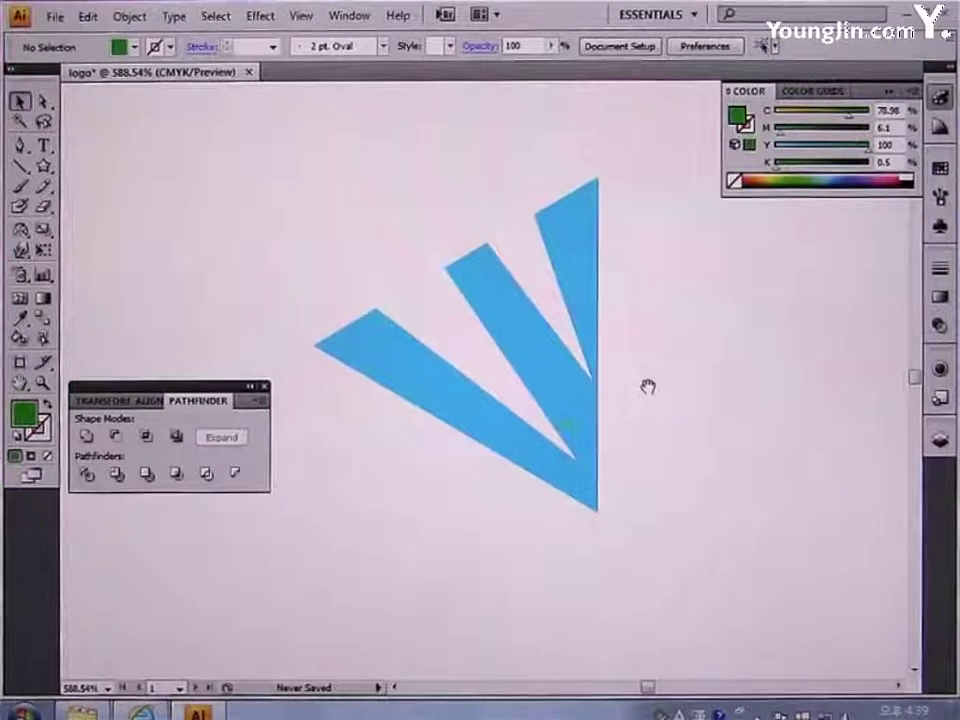
pyautogui.click(564, 381)
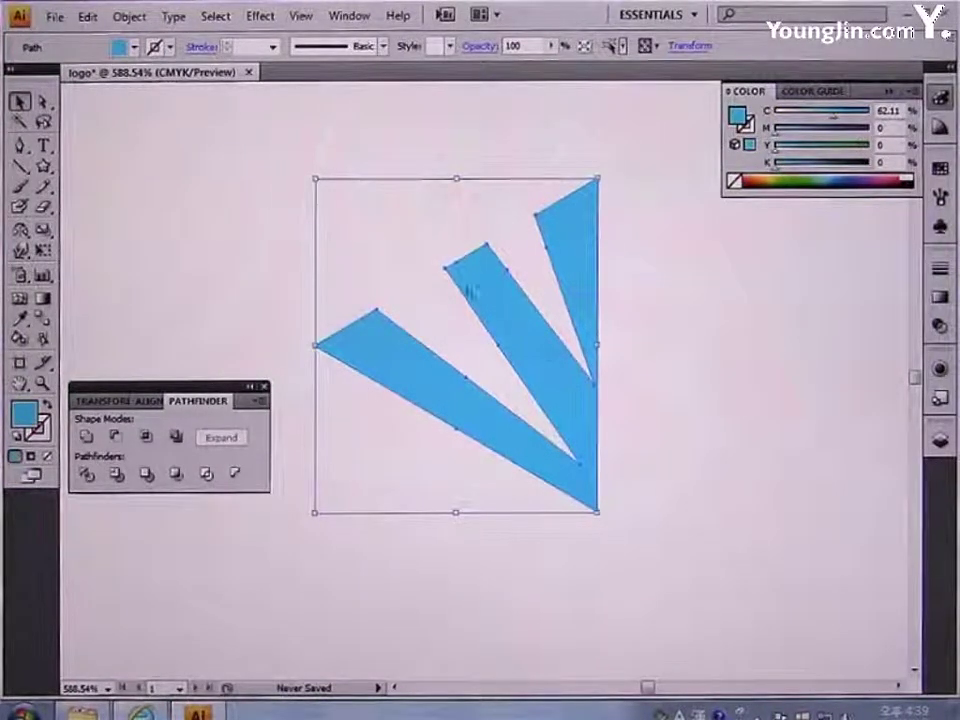
pyautogui.click(260, 15)
pyautogui.moveTo(294, 268)
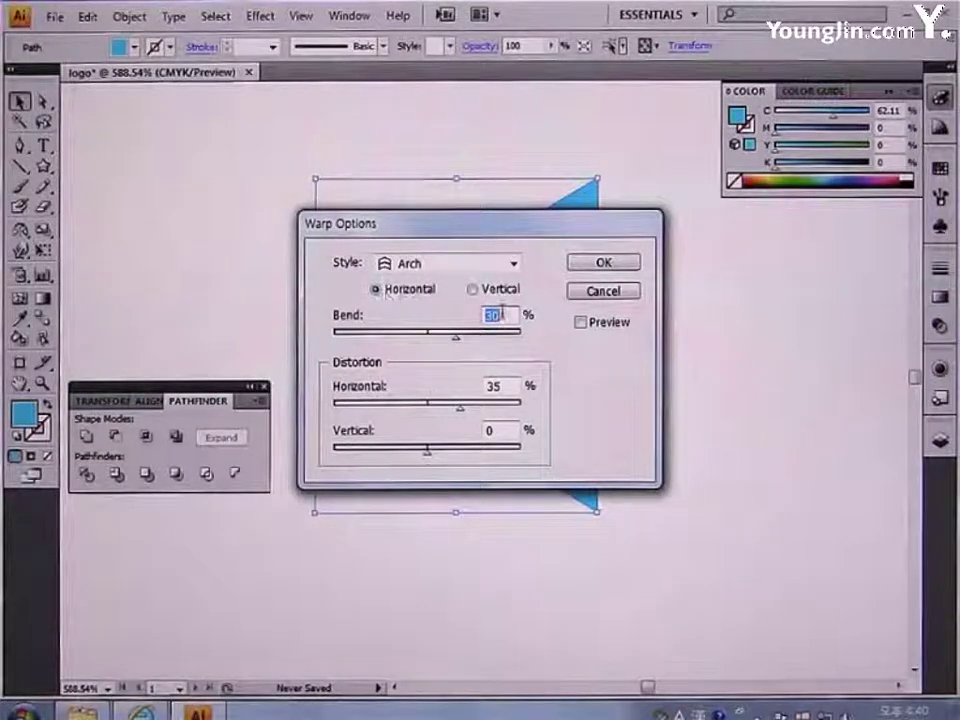
pyautogui.write('30')
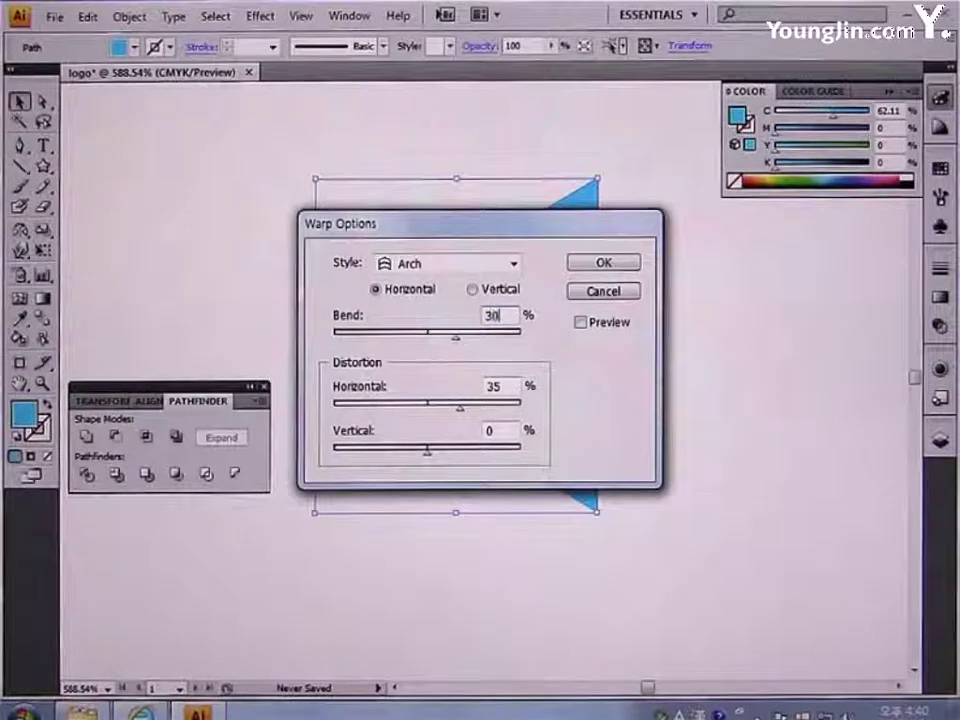
pyautogui.doubleClick(497, 386)
pyautogui.write('35')
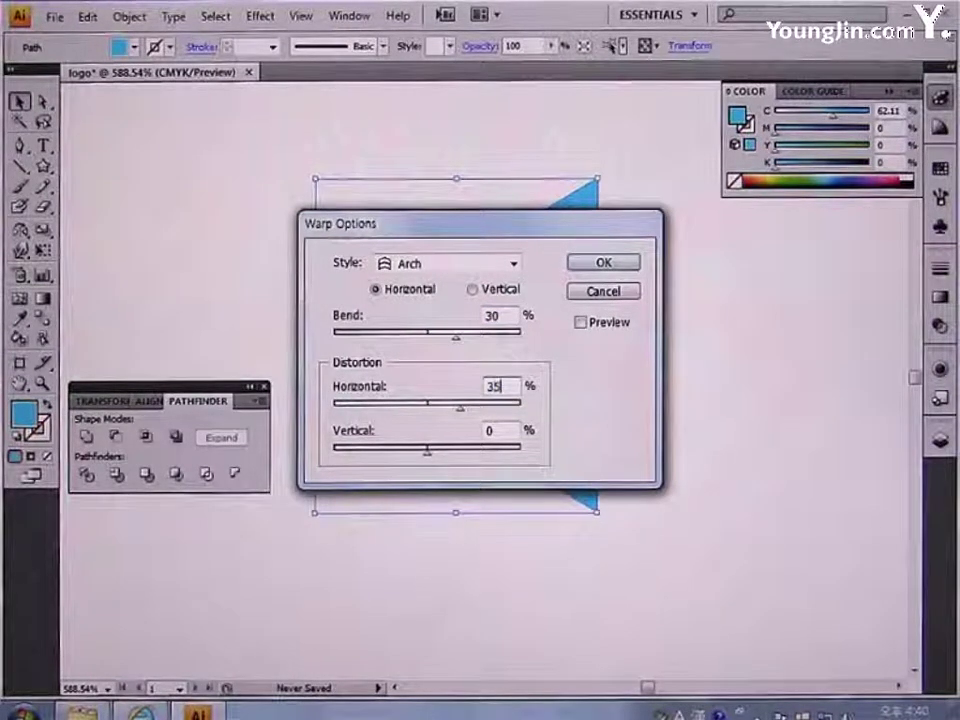
pyautogui.click(604, 263)
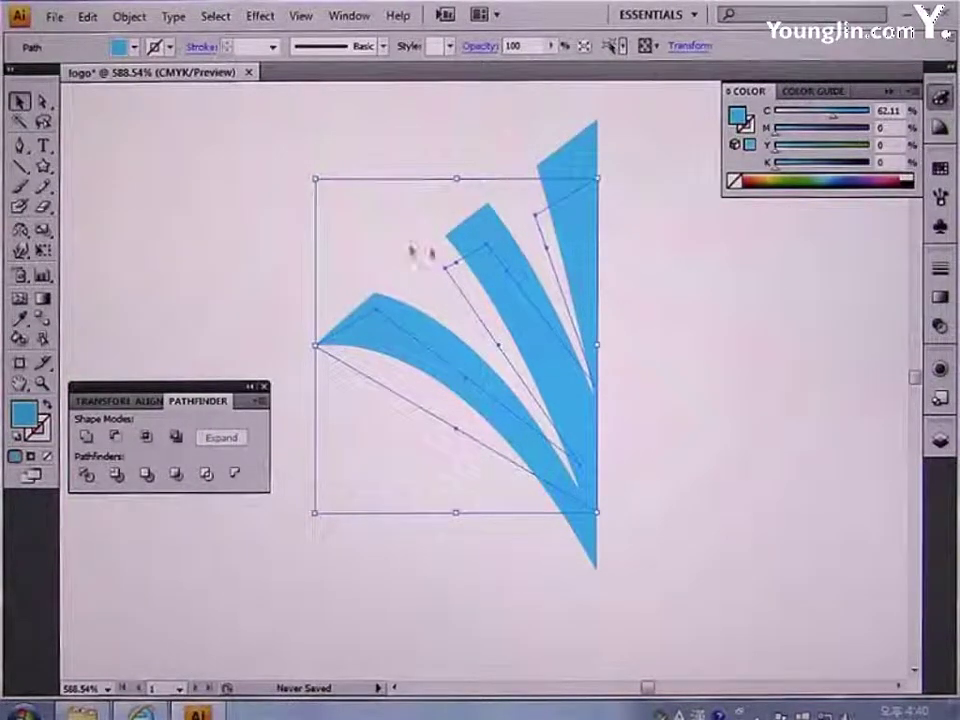
# Create a 5 mm by 5 mm circle just below the warped blue shape
pyautogui.moveTo(43, 166); pyautogui.dragTo(104, 210)
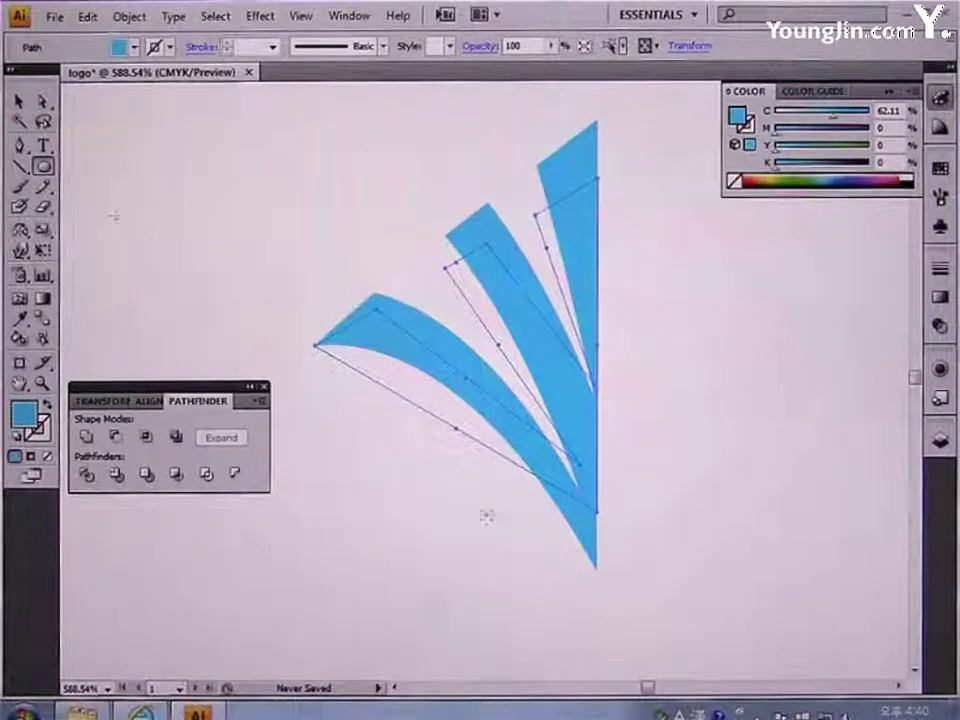
pyautogui.click(600, 620)
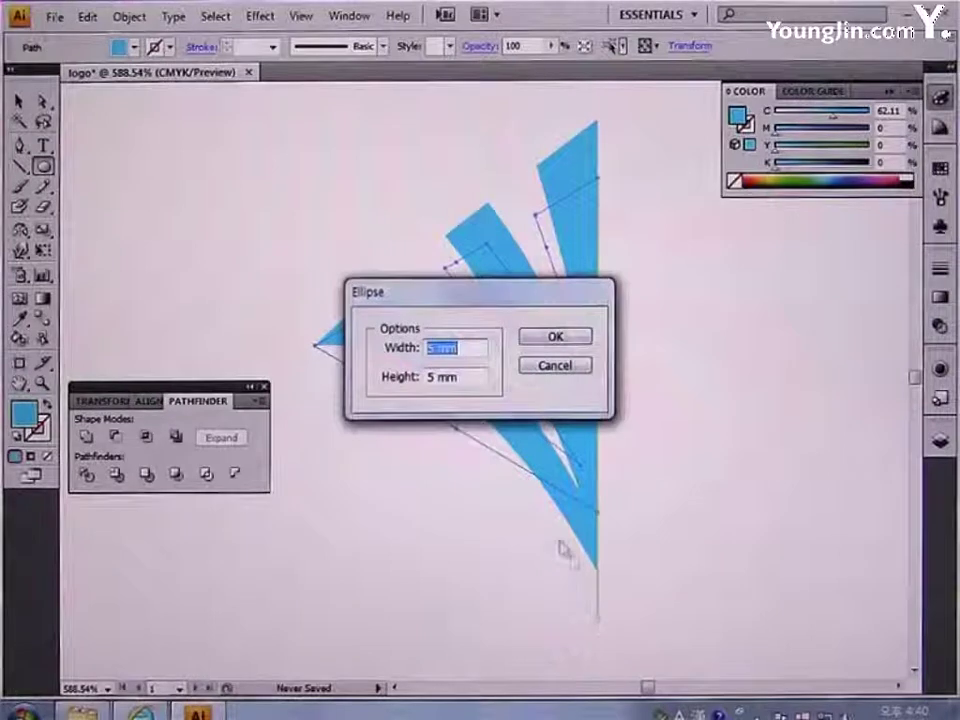
pyautogui.write('5')
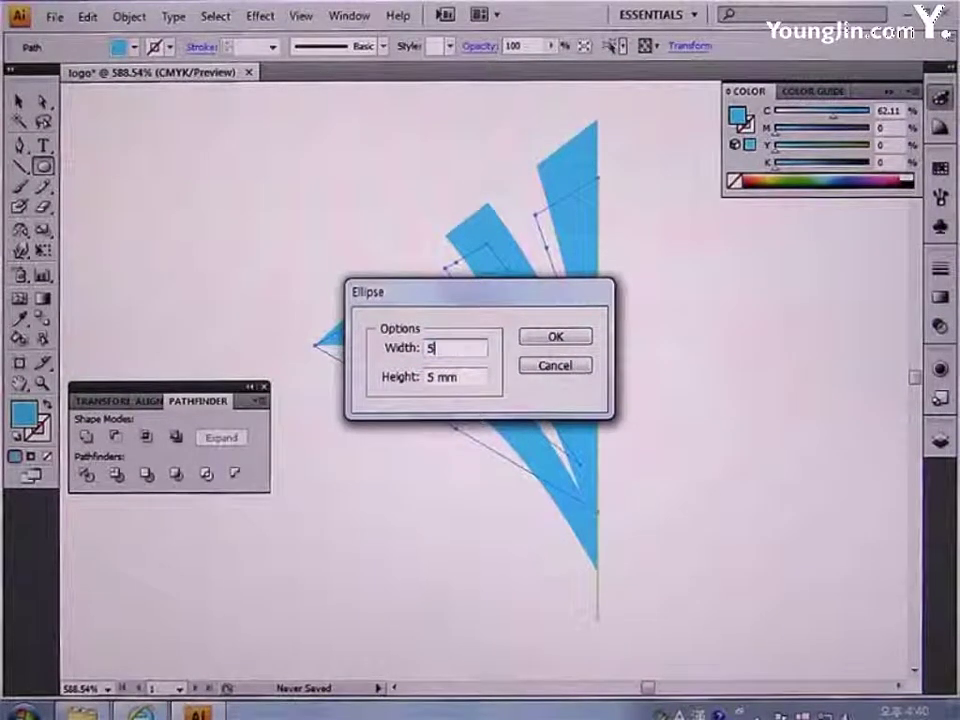
pyautogui.press('Tab')
pyautogui.write('5')
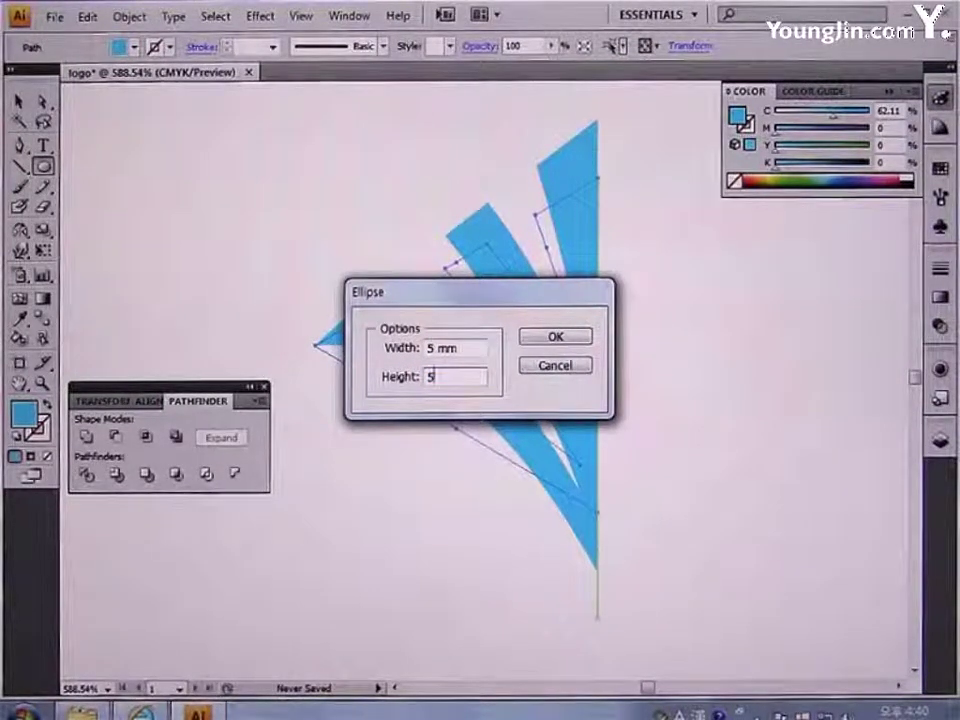
pyautogui.click(545, 337)
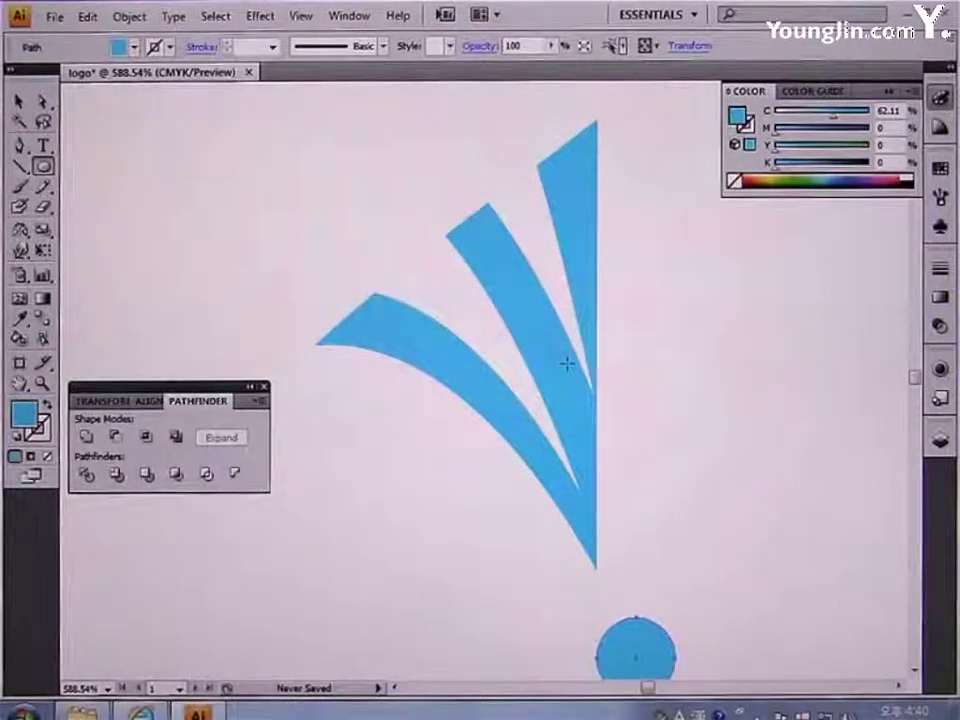
# Center the circle under the blue shape's lower tip so that its top touches the tip, and deselect it
pyautogui.click(18, 102)
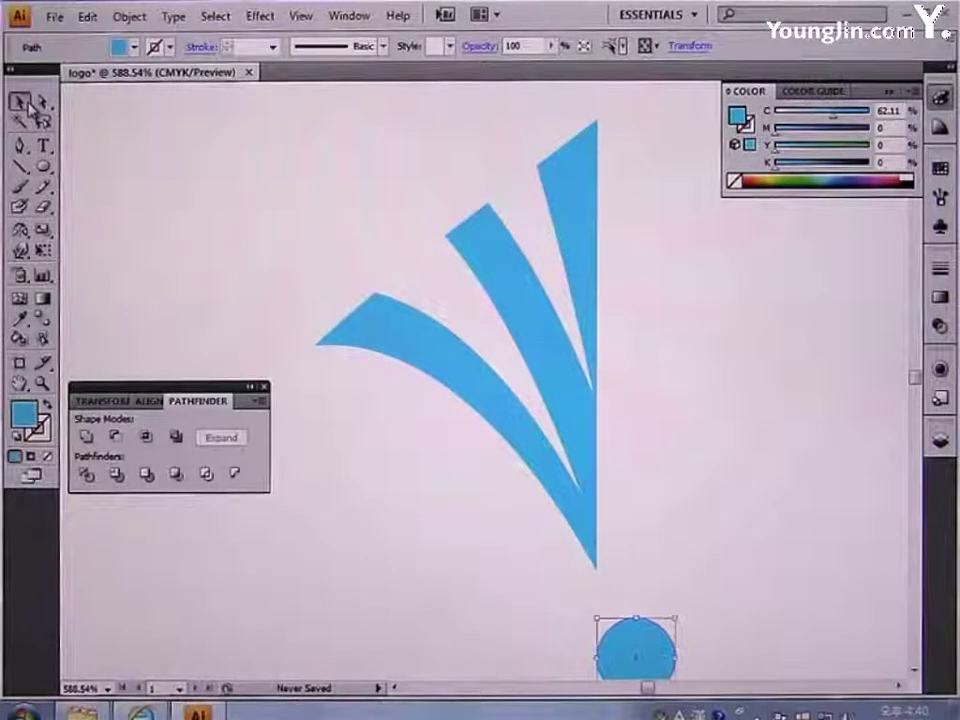
pyautogui.moveTo(646, 662)
pyautogui.mouseDown()
pyautogui.moveTo(606, 634)
pyautogui.moveTo(600, 575)
pyautogui.mouseUp()
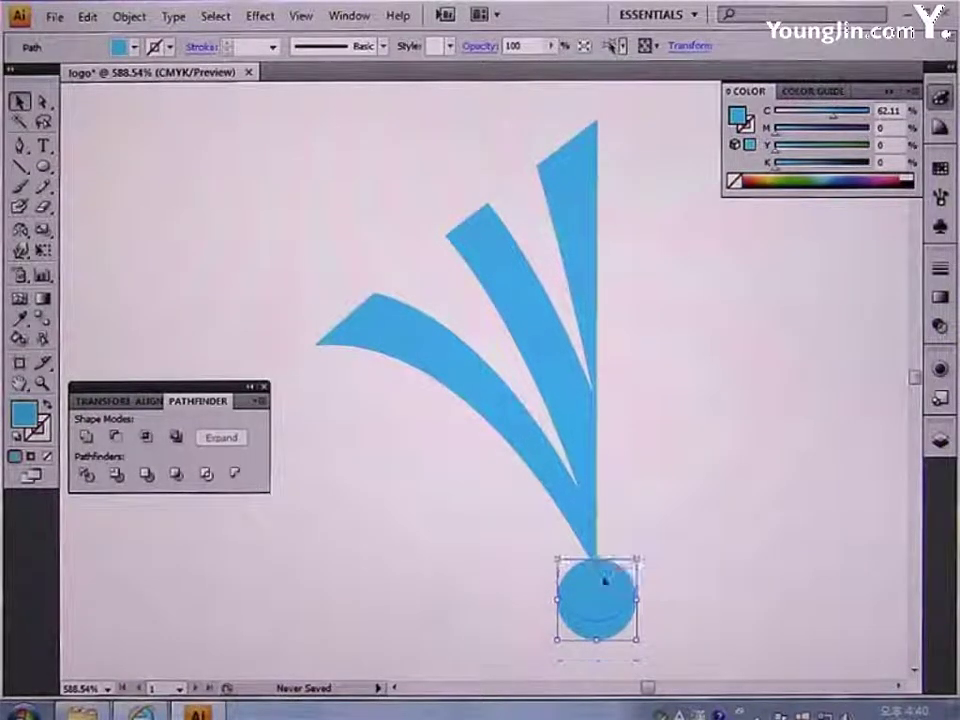
pyautogui.press('Down')
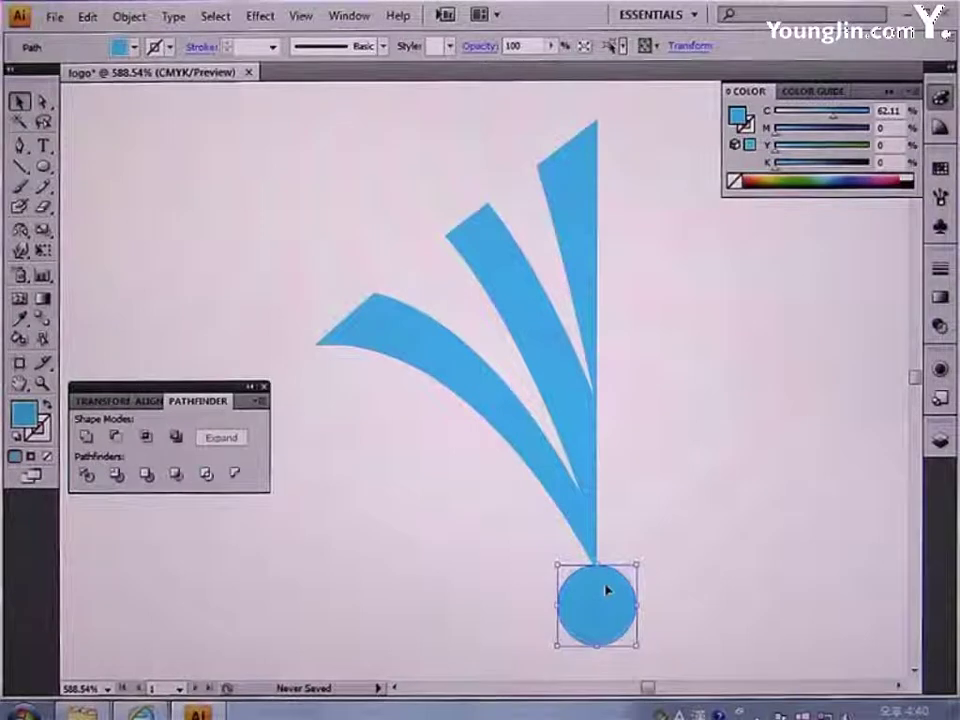
pyautogui.click(680, 475)
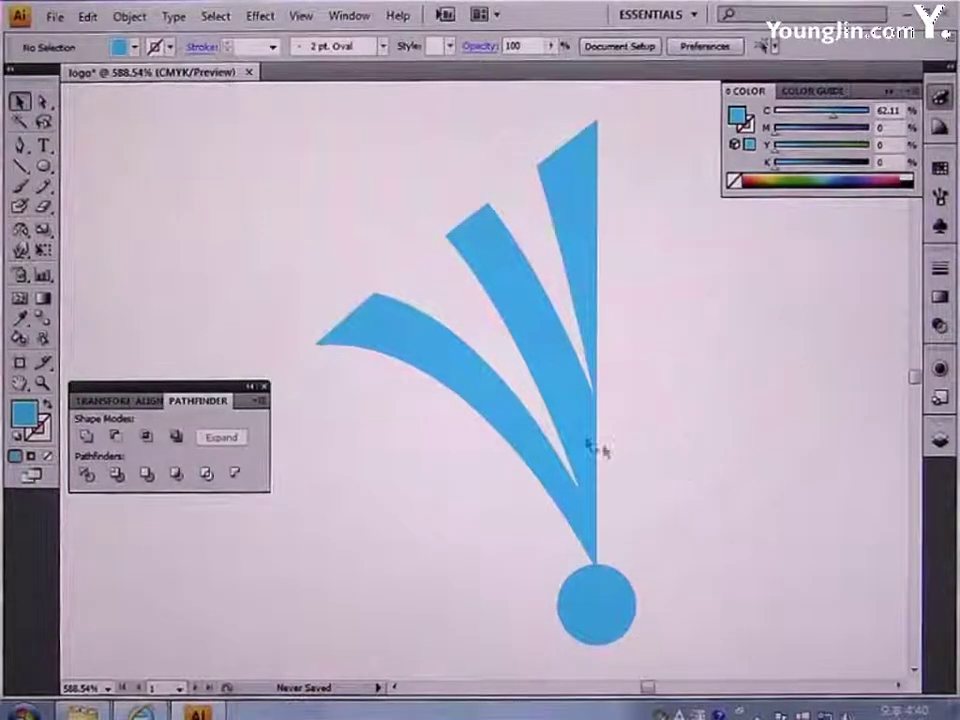
# Delete the right half of the circle below the warped shape, leaving only its left semicircle
pyautogui.click(43, 101)
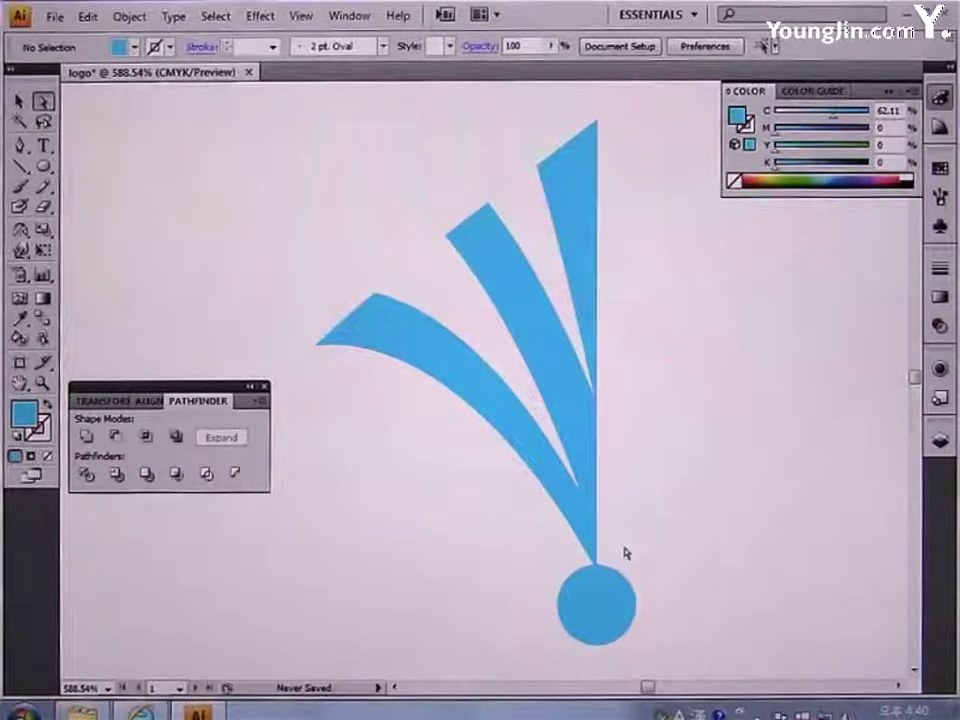
pyautogui.moveTo(625, 547); pyautogui.dragTo(697, 655)
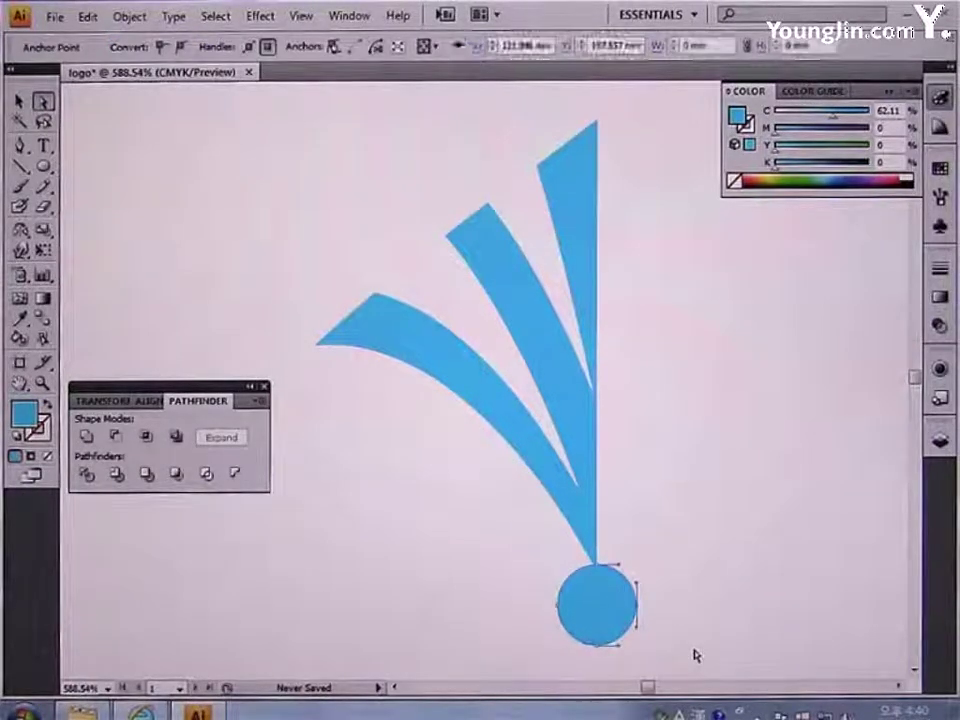
pyautogui.press('Delete')
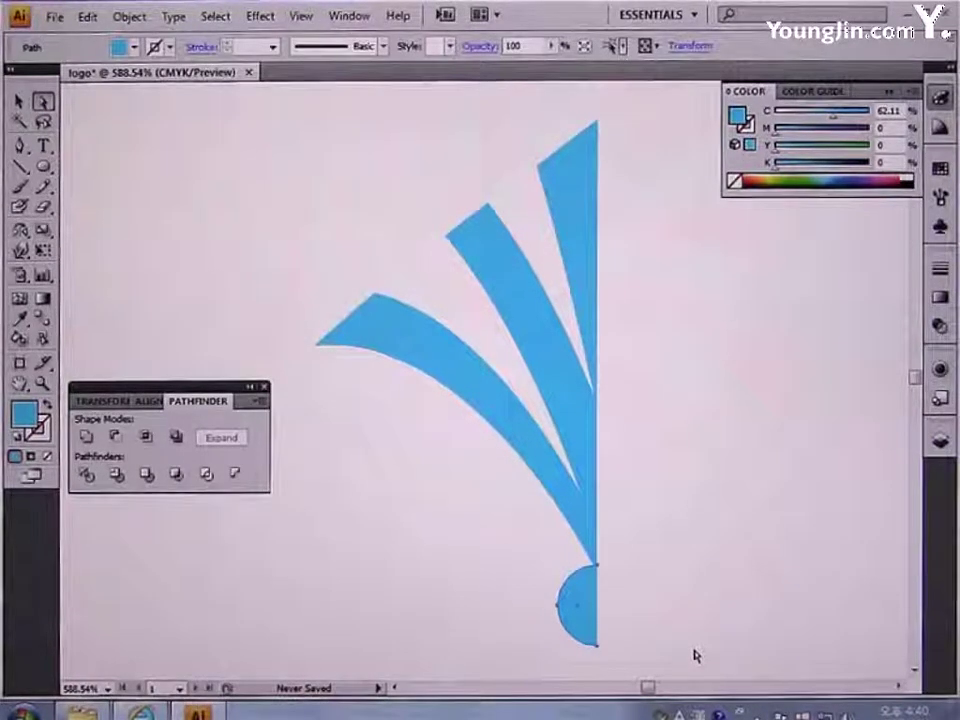
# Expand the appearance of the warped shape and unite it with the semicircle into a single shape
pyautogui.press('v')
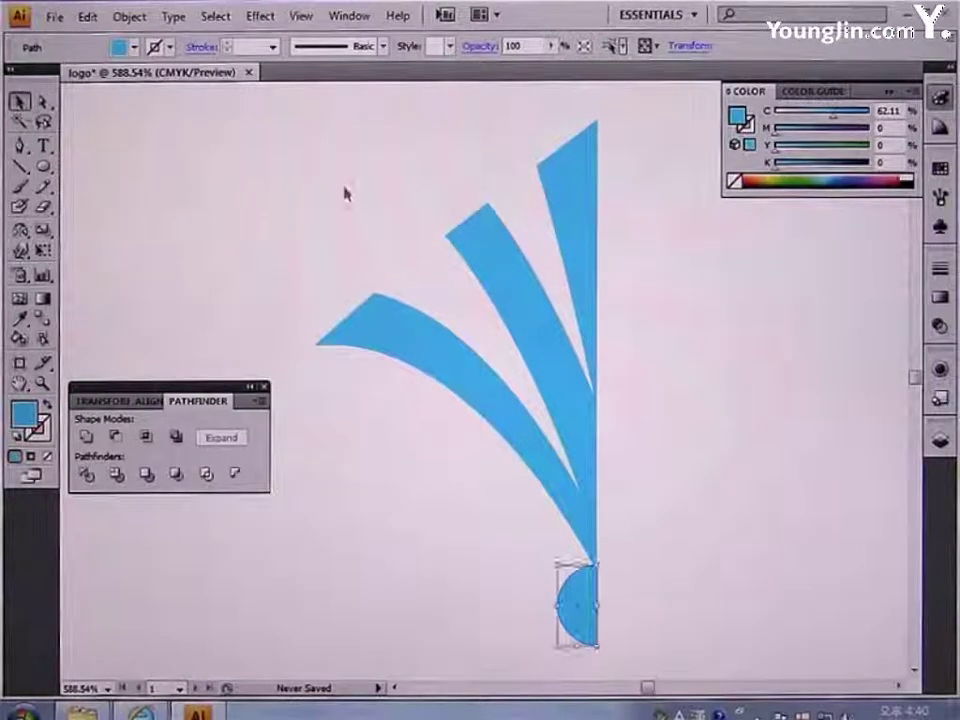
pyautogui.moveTo(347, 178); pyautogui.dragTo(649, 626)
pyautogui.click(129, 17)
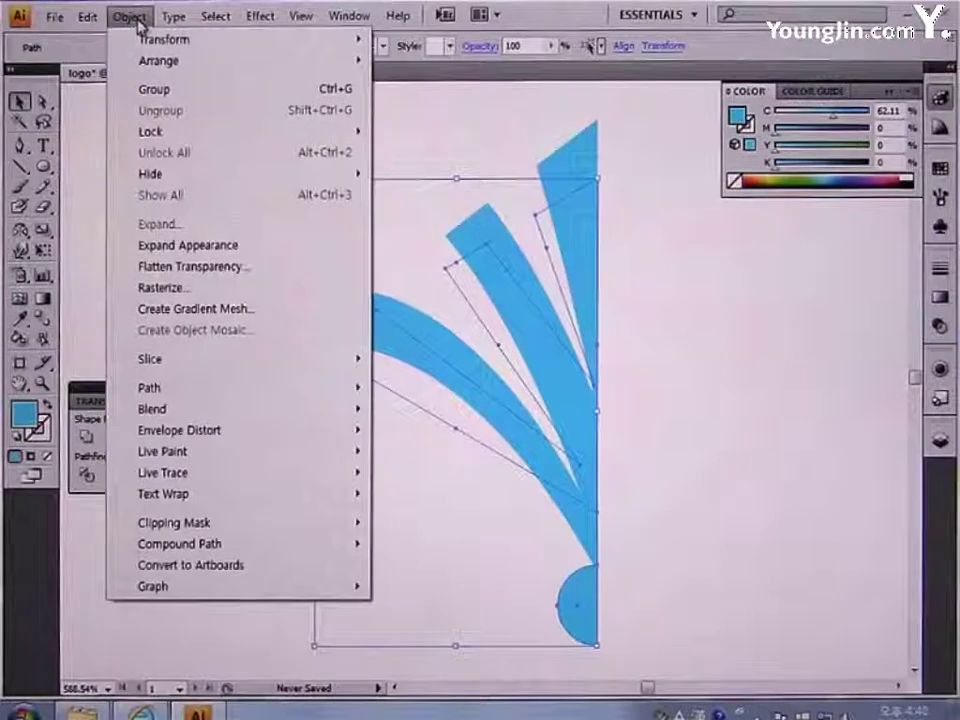
pyautogui.click(237, 251)
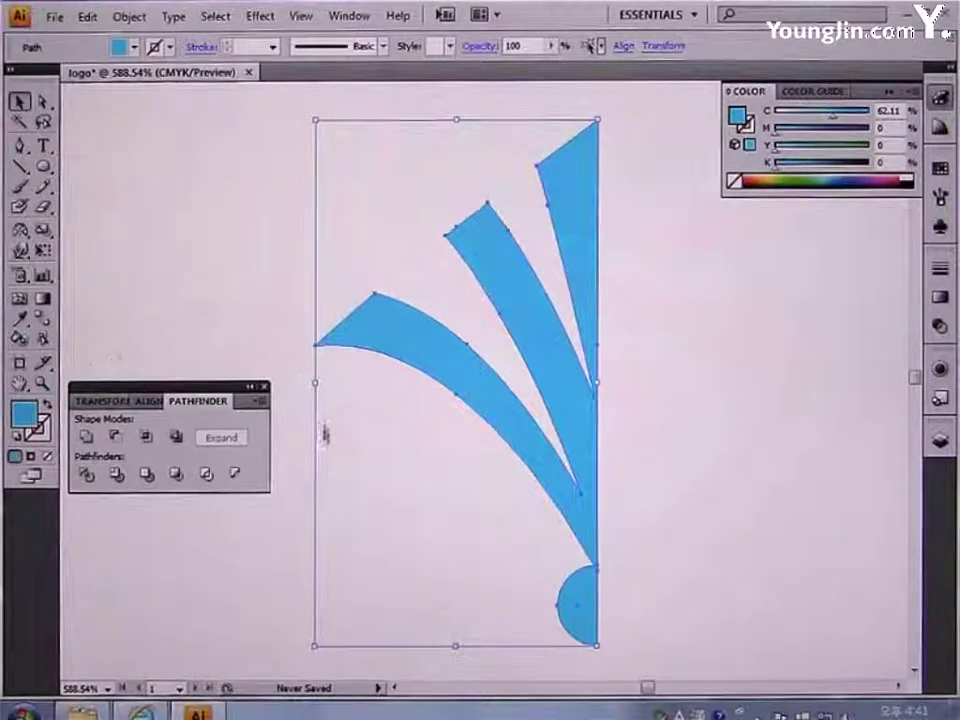
pyautogui.click(88, 438)
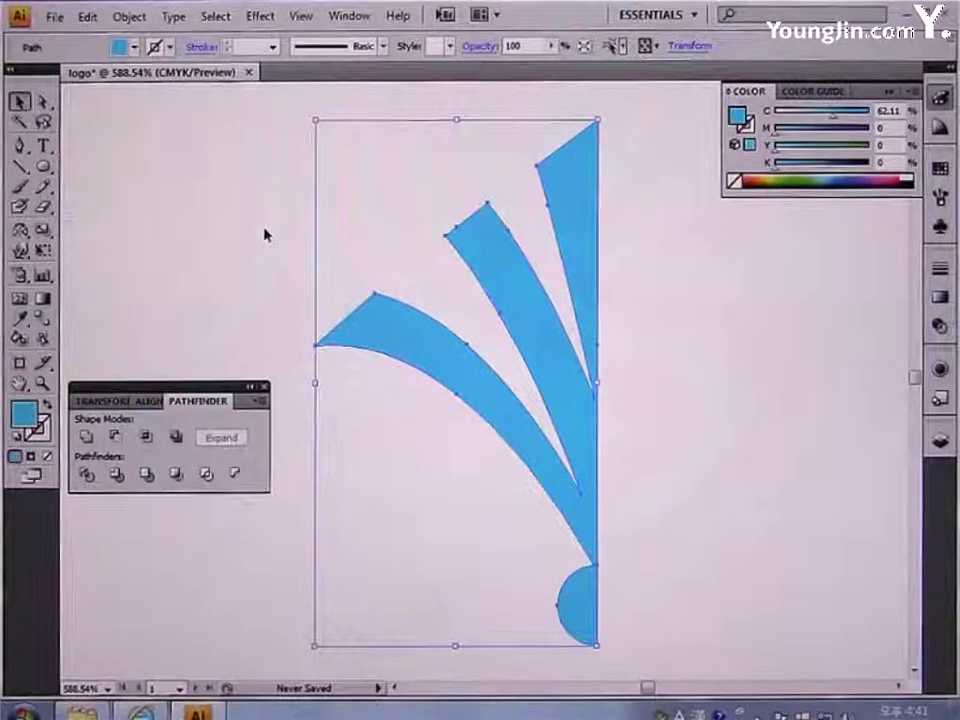
# Fill the united half-logo shape with a linear gradient
pyautogui.click(41, 300)
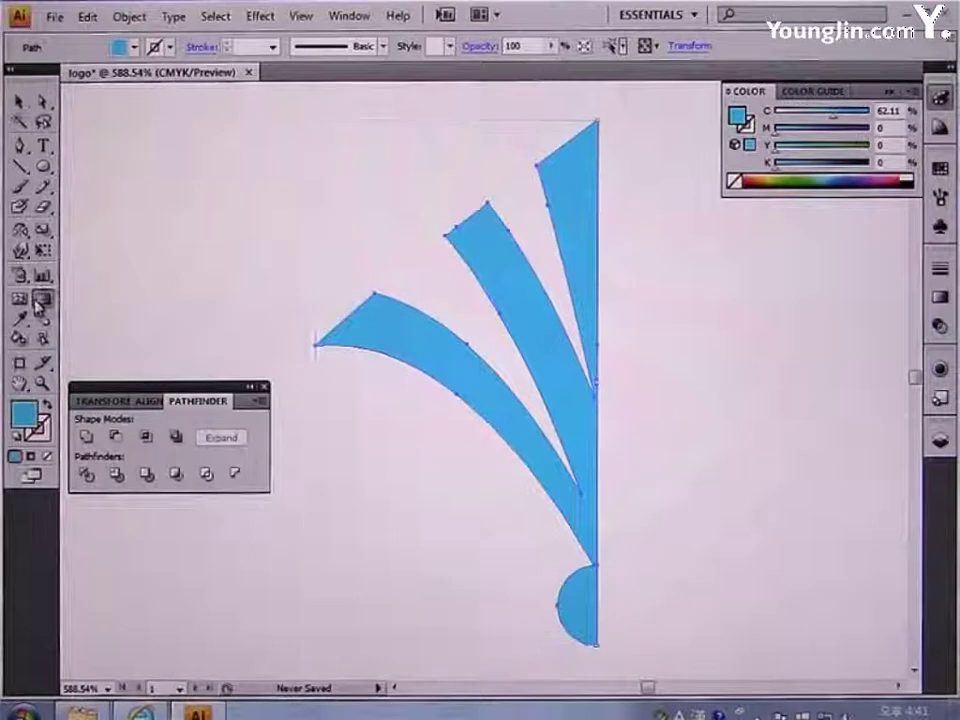
pyautogui.doubleClick(41, 300)
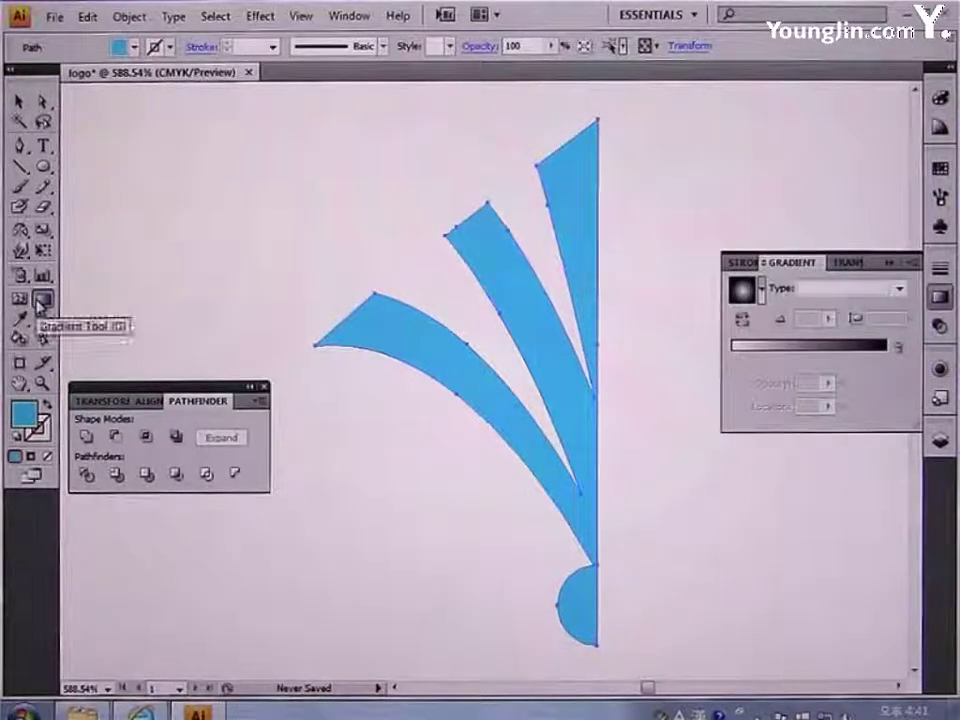
pyautogui.click(862, 290)
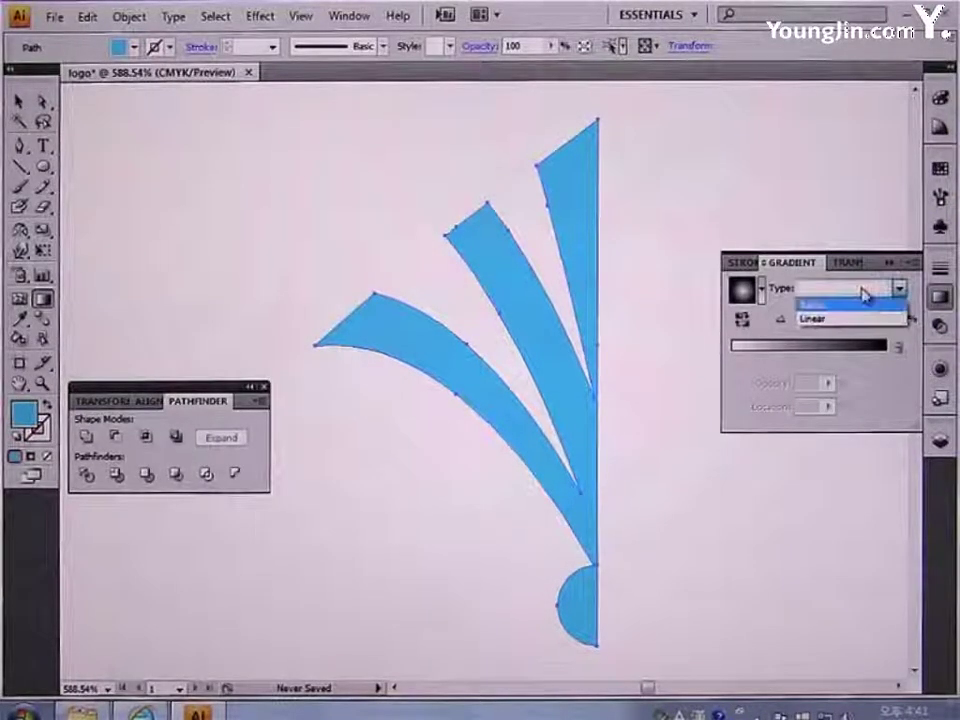
pyautogui.click(820, 317)
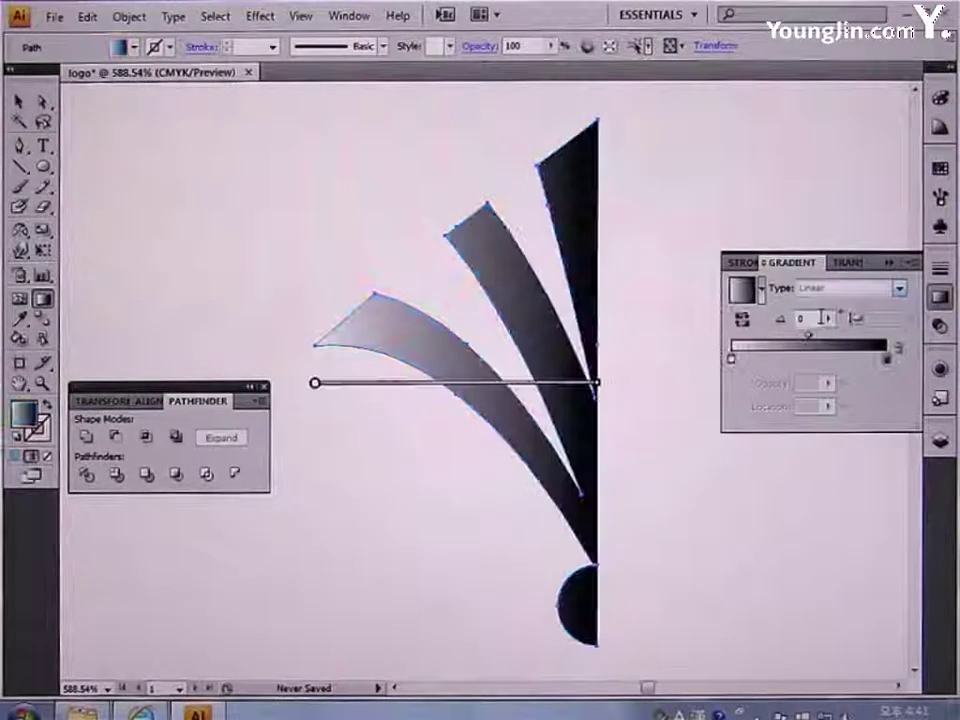
# Set the gradient's starting color, at the outer tip of the shape, to blue 00CFFF
pyautogui.click(732, 360)
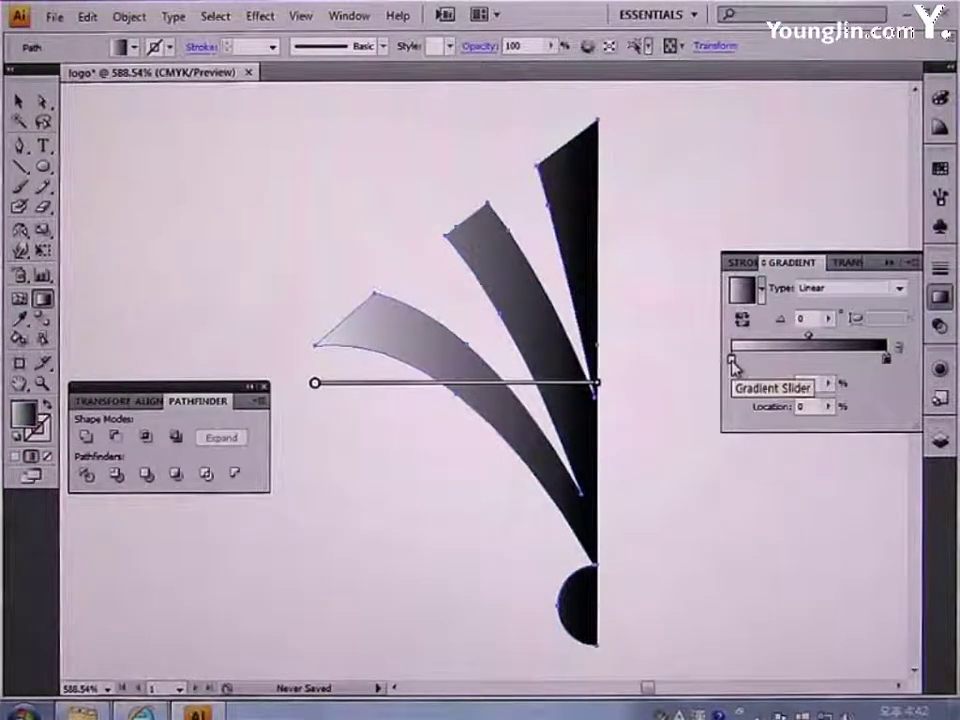
pyautogui.click(24, 410)
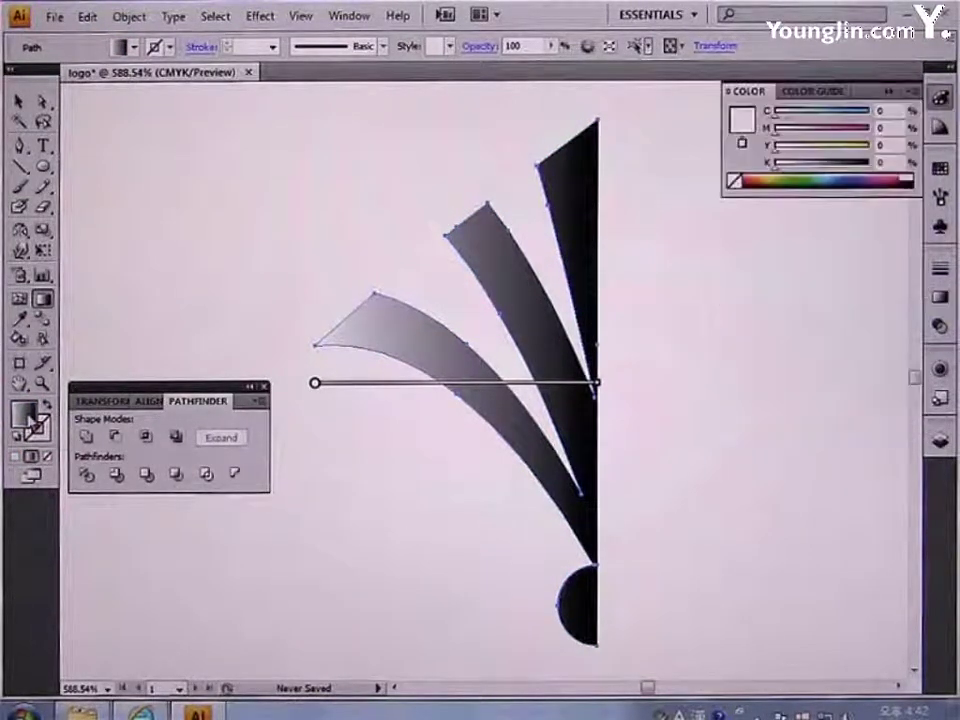
pyautogui.doubleClick(24, 410)
pyautogui.doubleClick(609, 468)
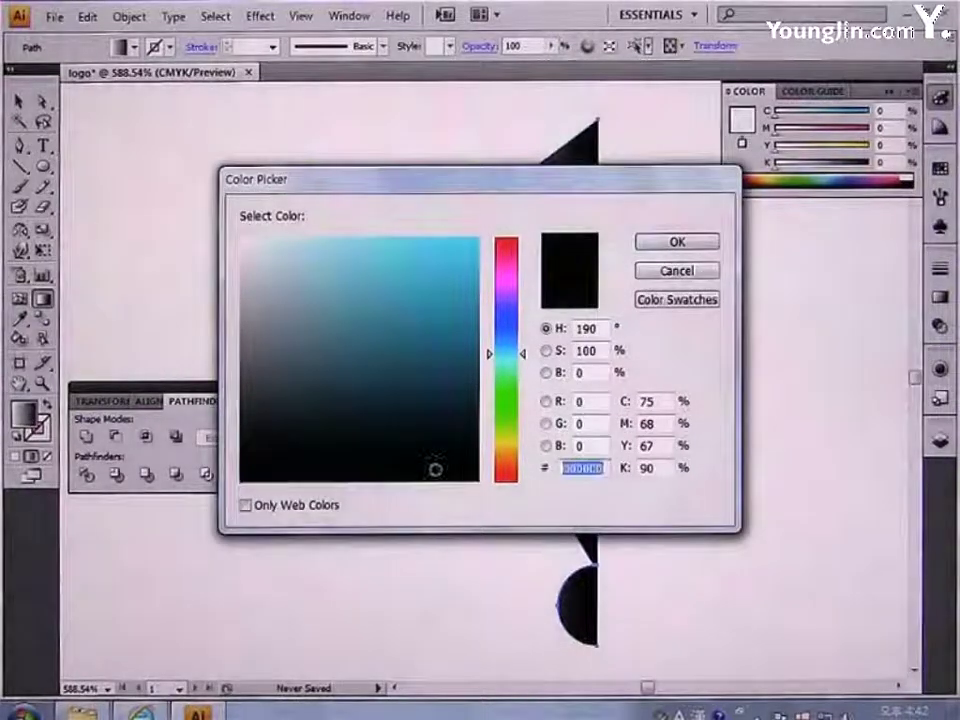
pyautogui.write('00CFFF')
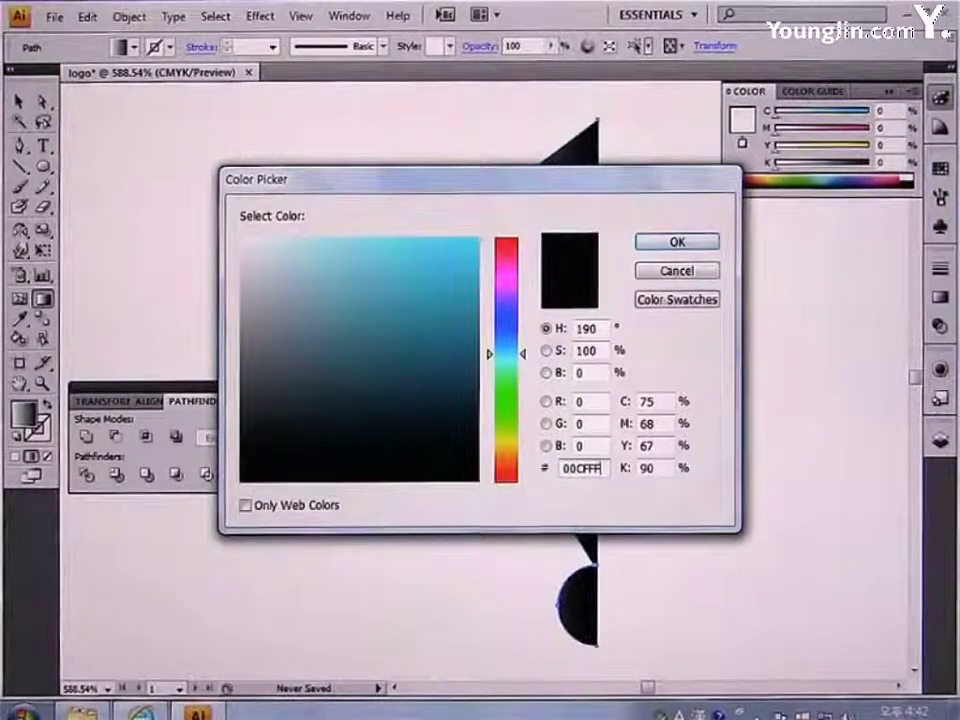
pyautogui.press('Return')
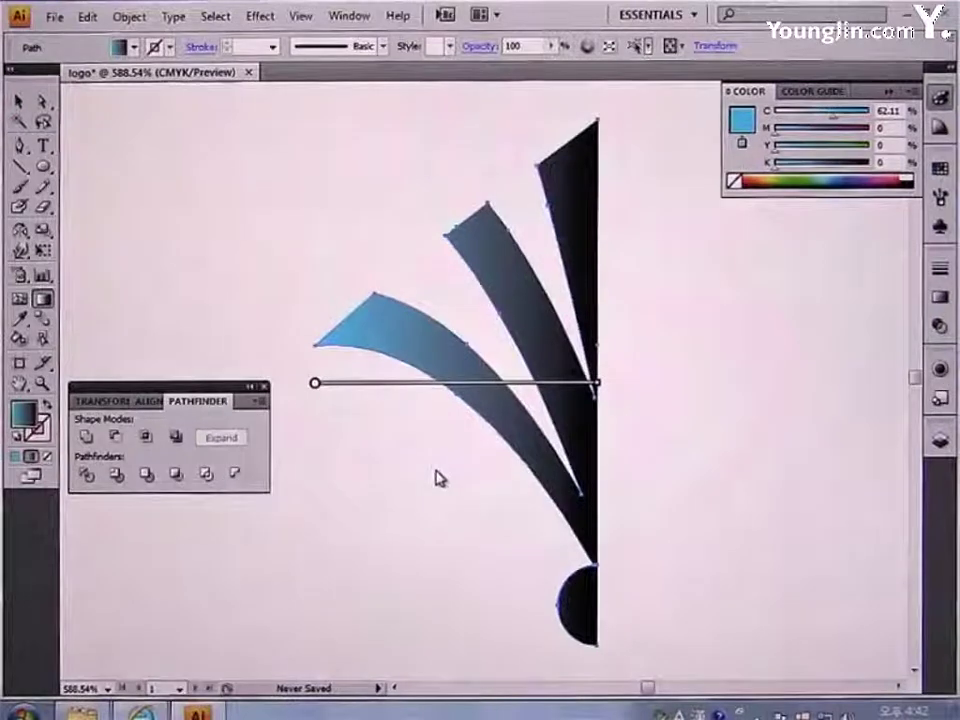
# Set the gradient's end color, along the shape's straight edge, to white FFFFFF
pyautogui.click(940, 297)
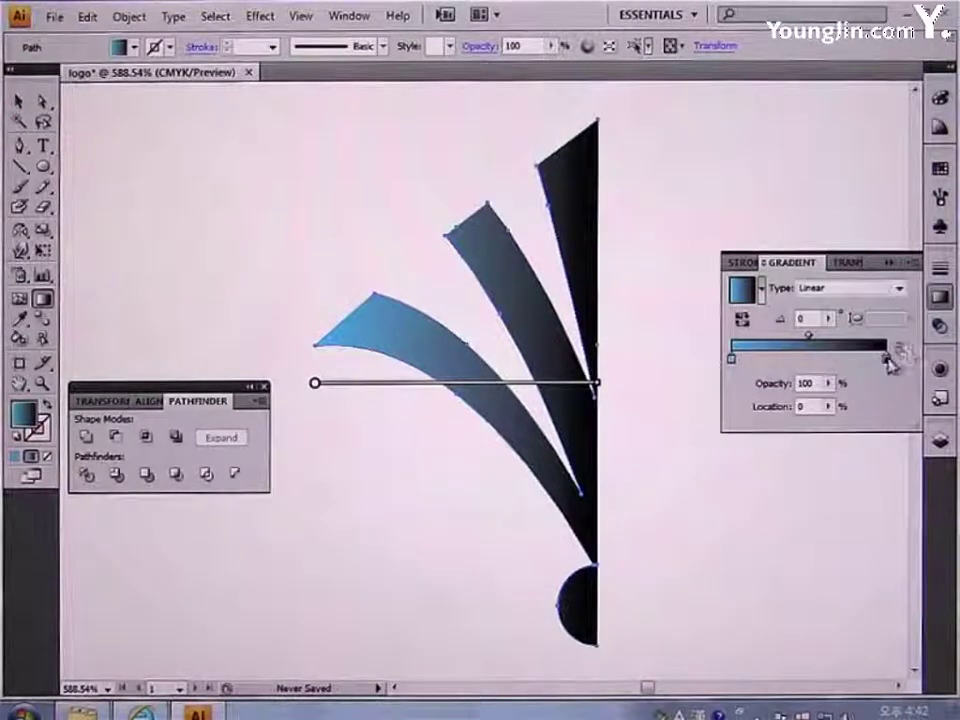
pyautogui.click(886, 358)
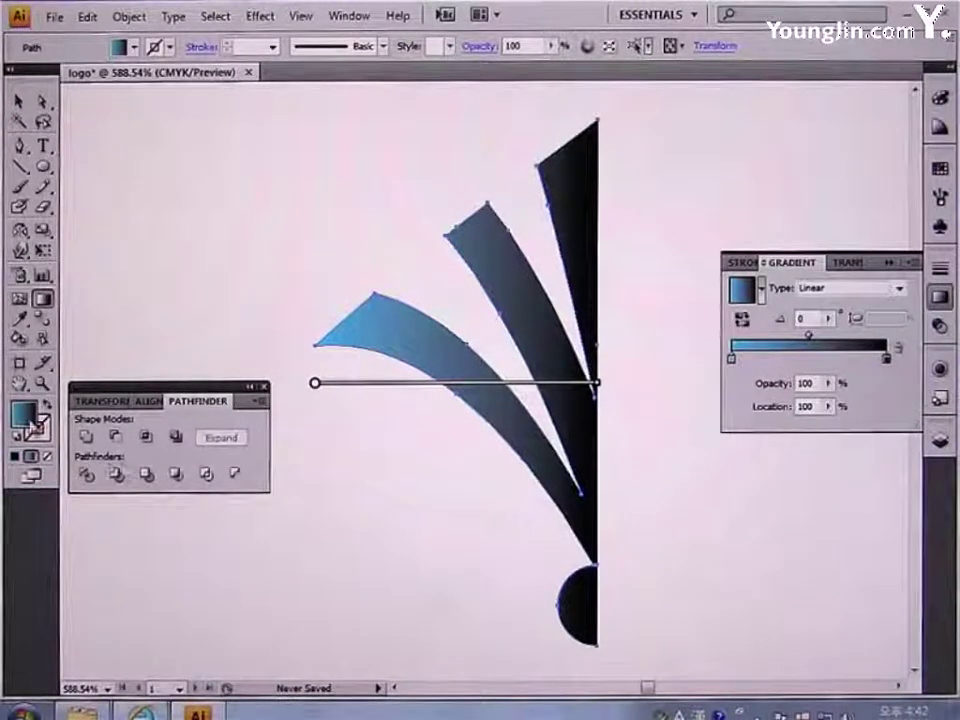
pyautogui.doubleClick(24, 410)
pyautogui.doubleClick(583, 468)
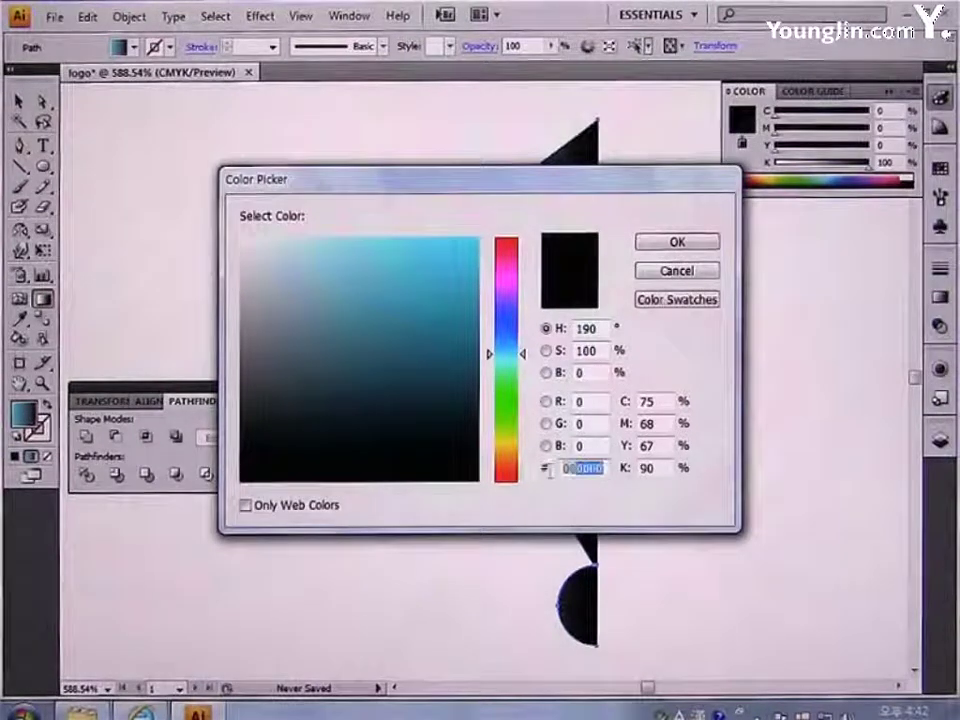
pyautogui.write('FFFFFF')
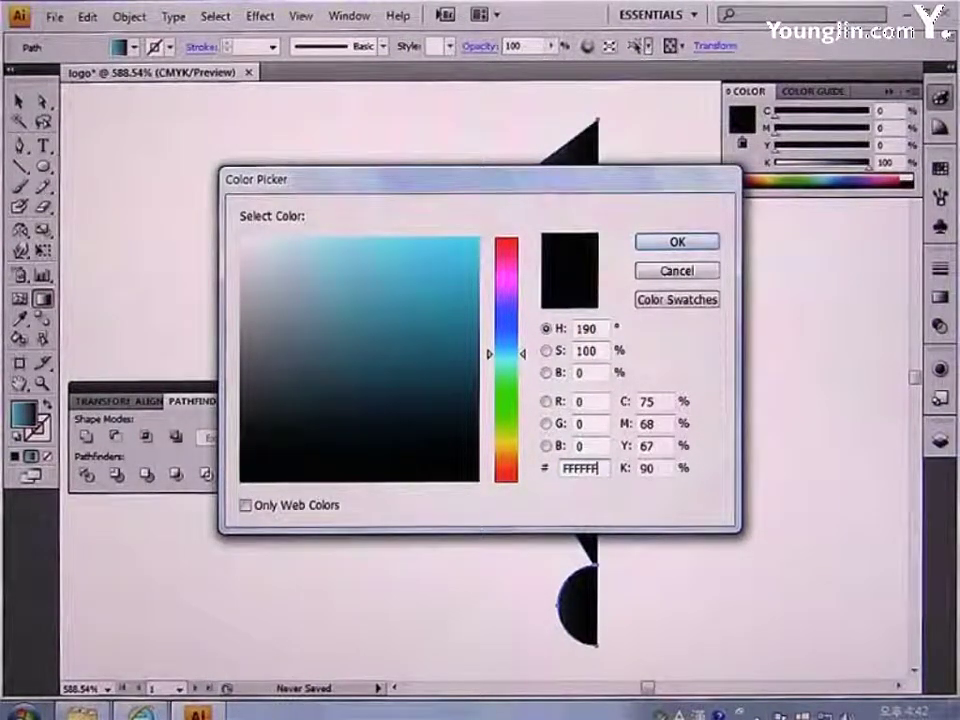
pyautogui.press('Return')
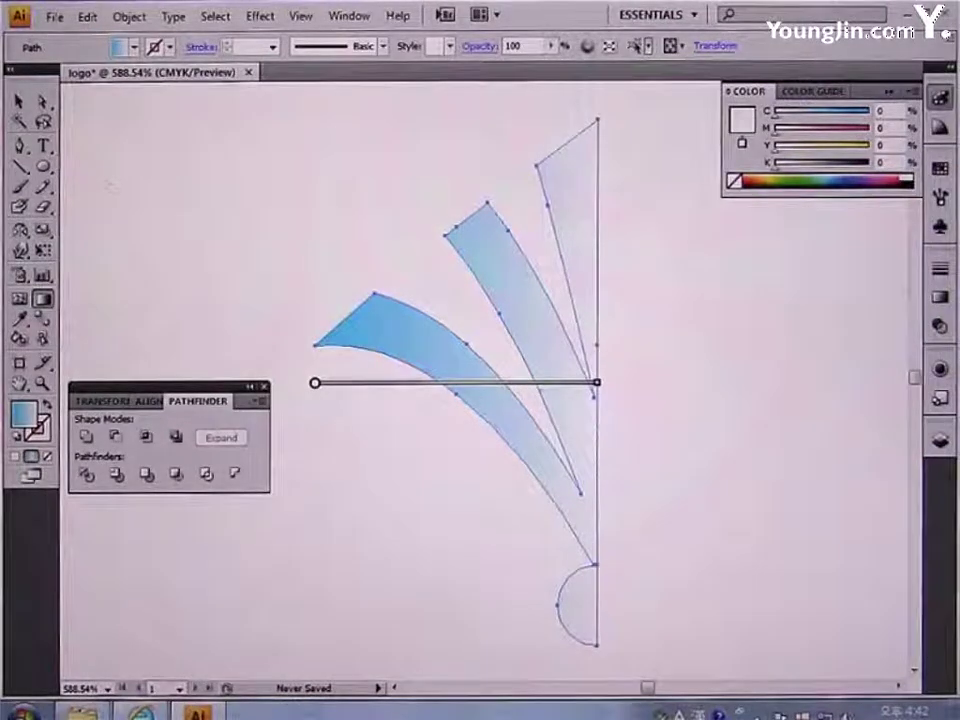
# Reflect a copy of the half-logo across a vertical axis on its straight edge to form the mirrored half
pyautogui.click(19, 101)
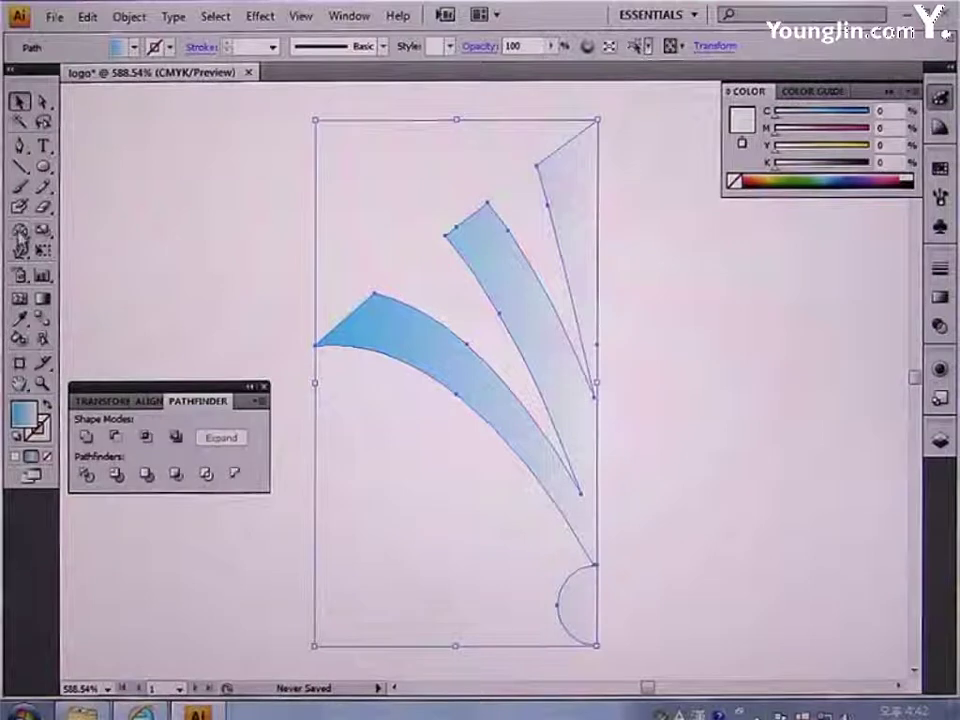
pyautogui.click(19, 231)
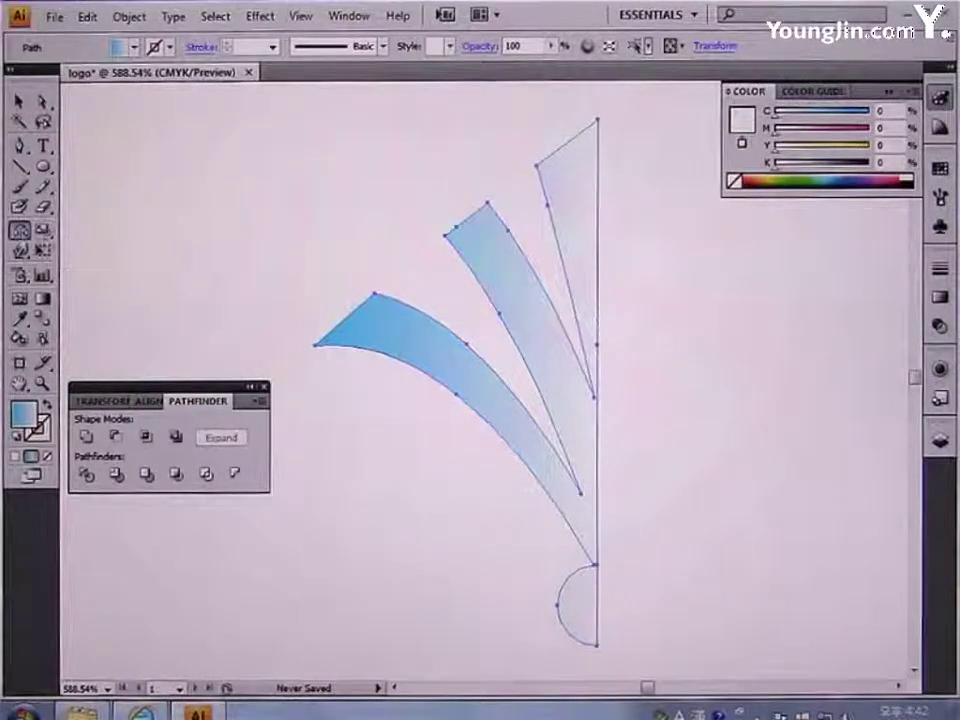
pyautogui.keyDown('alt'); pyautogui.click(597, 347); pyautogui.keyUp('alt')
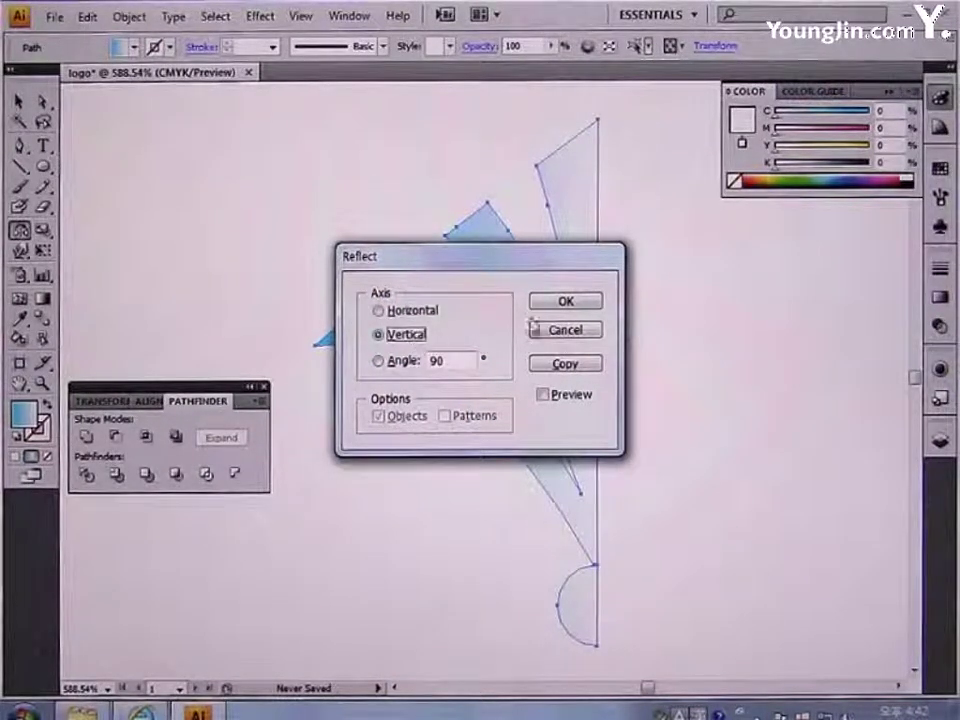
pyautogui.click(568, 363)
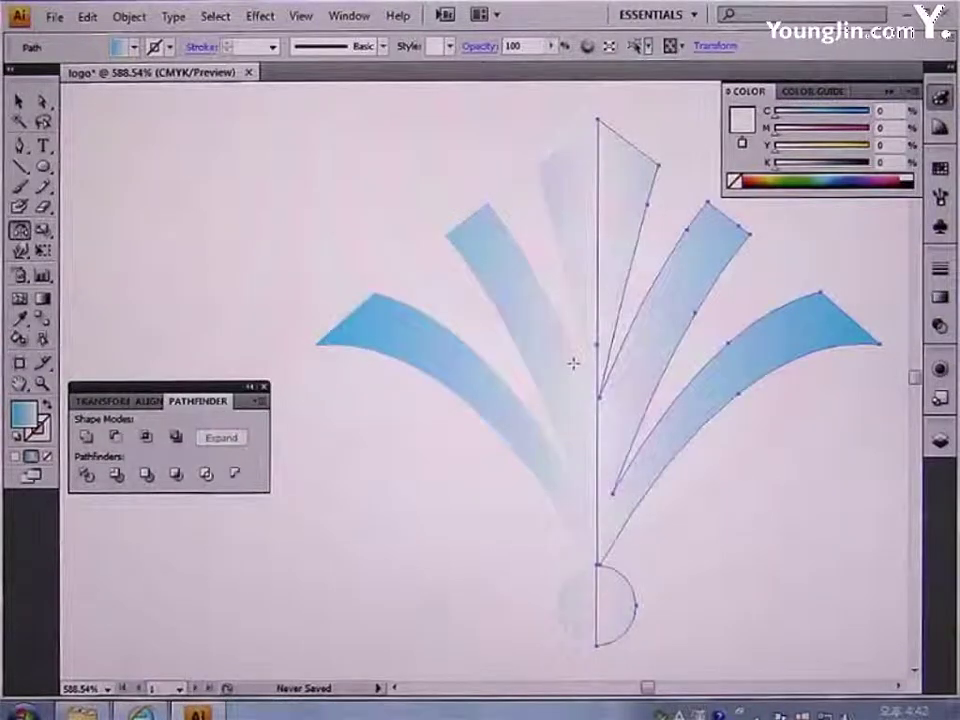
# Recolor the mirrored half's linear gradient with brown B78804 at the central edge, fading to white at the outer tip
pyautogui.click(18, 101)
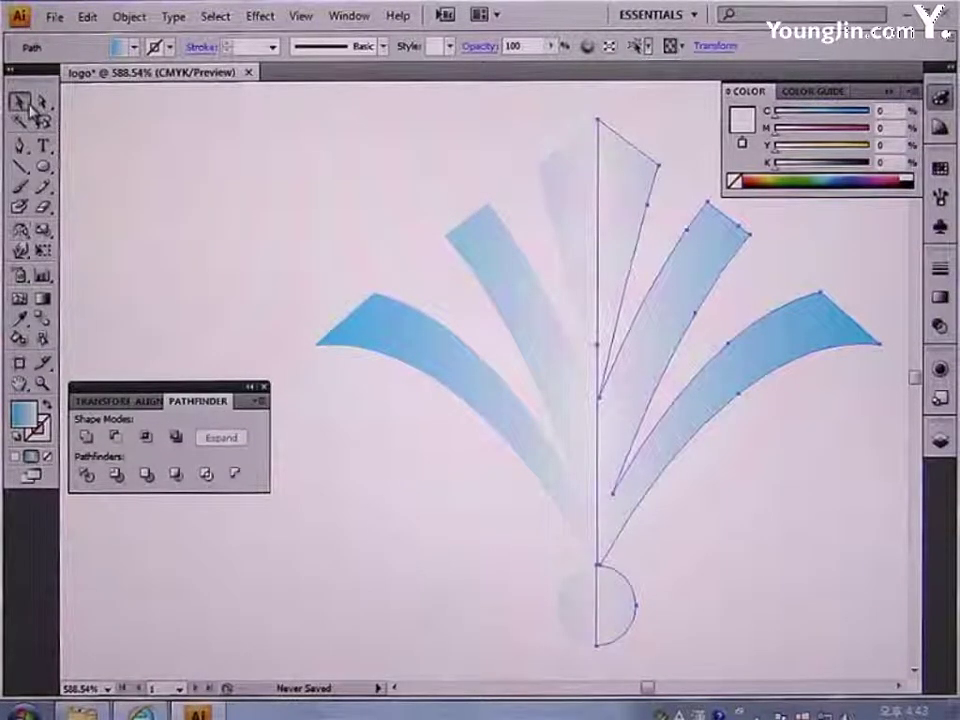
pyautogui.press('space')
pyautogui.moveTo(693, 349); pyautogui.dragTo(647, 349)
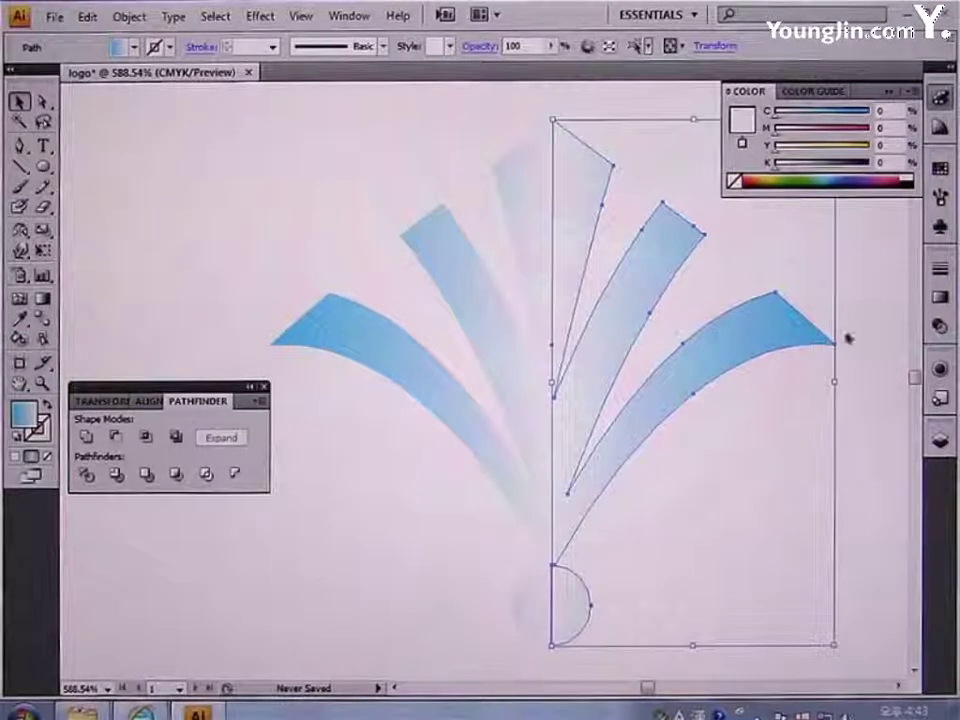
pyautogui.click(941, 302)
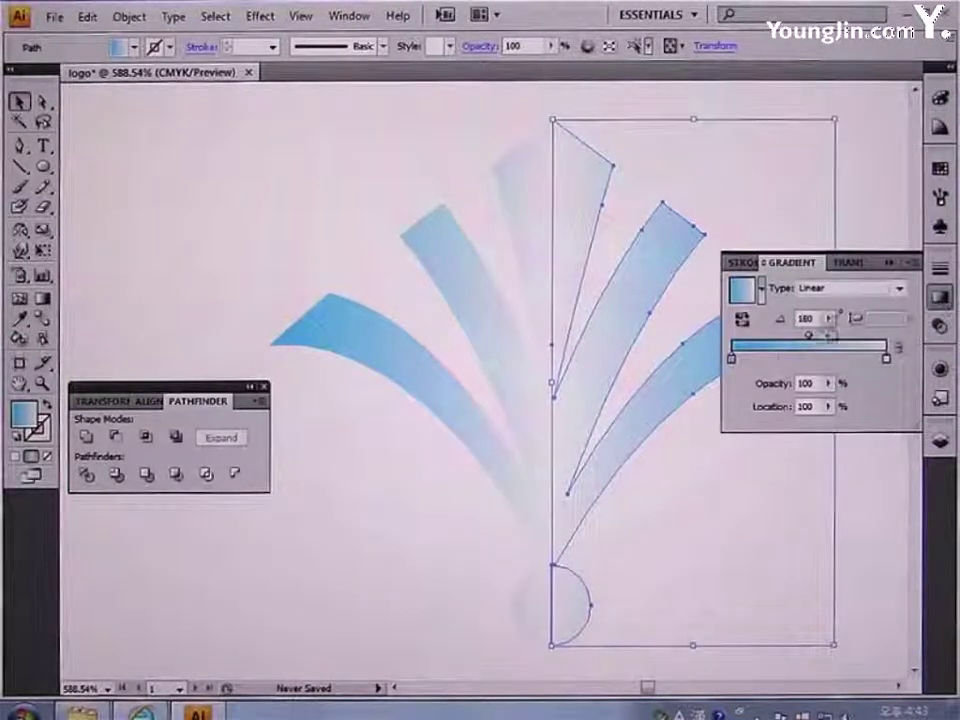
pyautogui.click(731, 357)
pyautogui.click(941, 97)
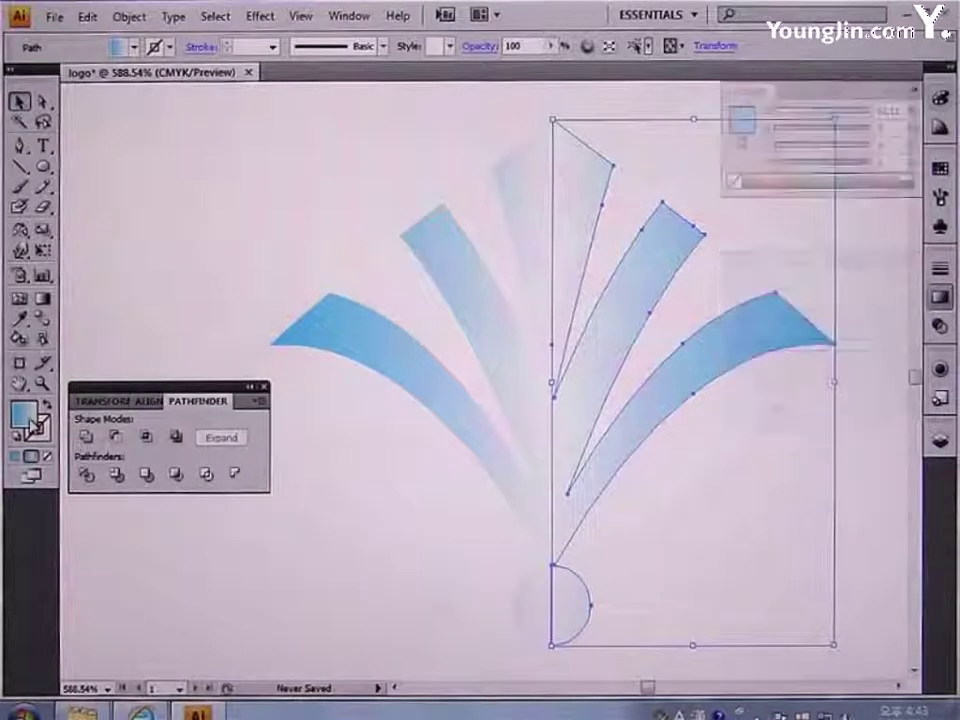
pyautogui.doubleClick(742, 118)
pyautogui.doubleClick(582, 468)
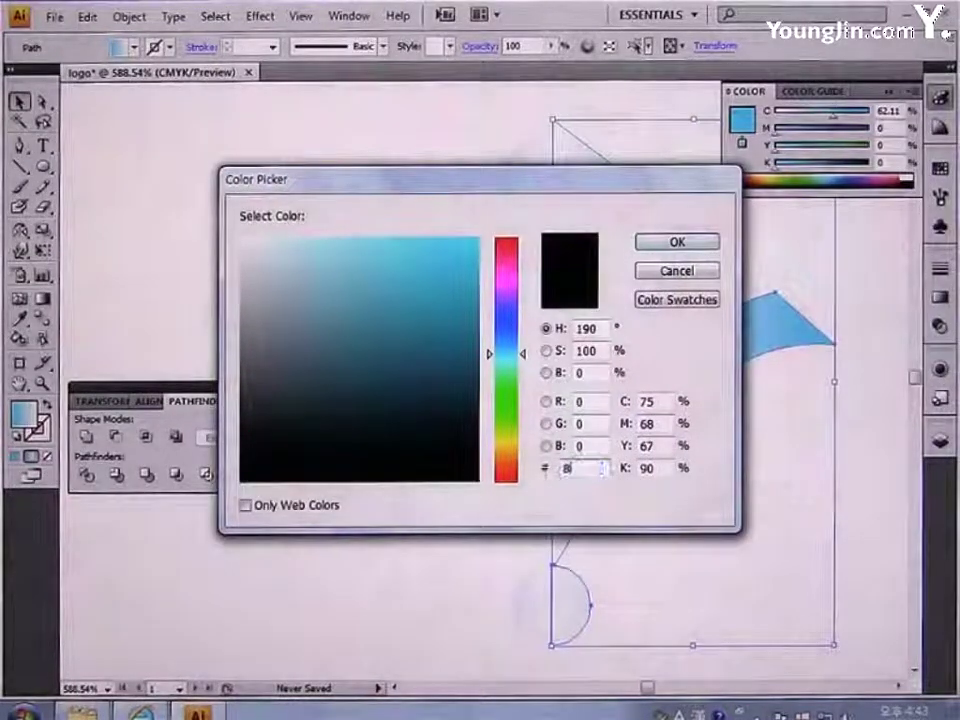
pyautogui.write('B78804')
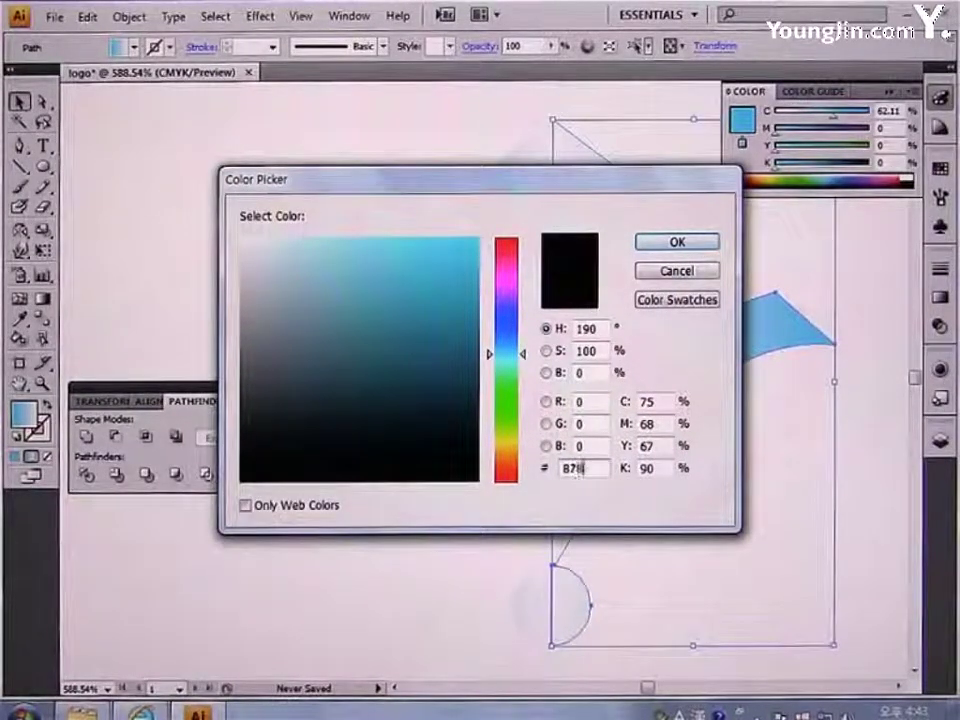
pyautogui.click(696, 244)
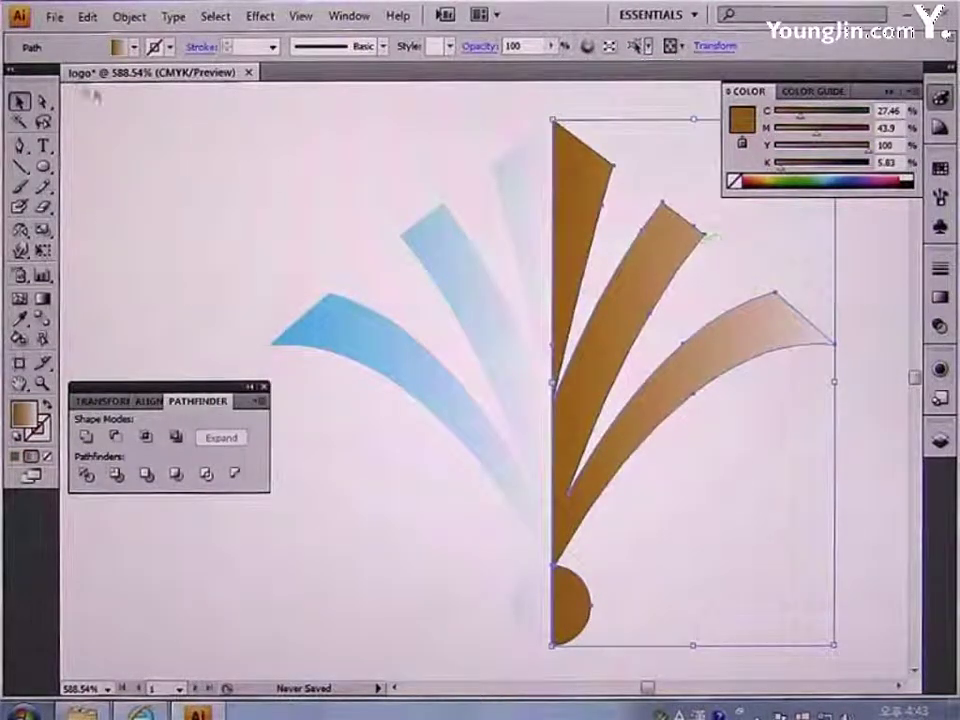
# Save the artwork as logo.eps in the 작업 folder with the Illustrator CS4 EPS version, and close the Pathfinder panel
pyautogui.click(54, 16)
pyautogui.click(99, 224)
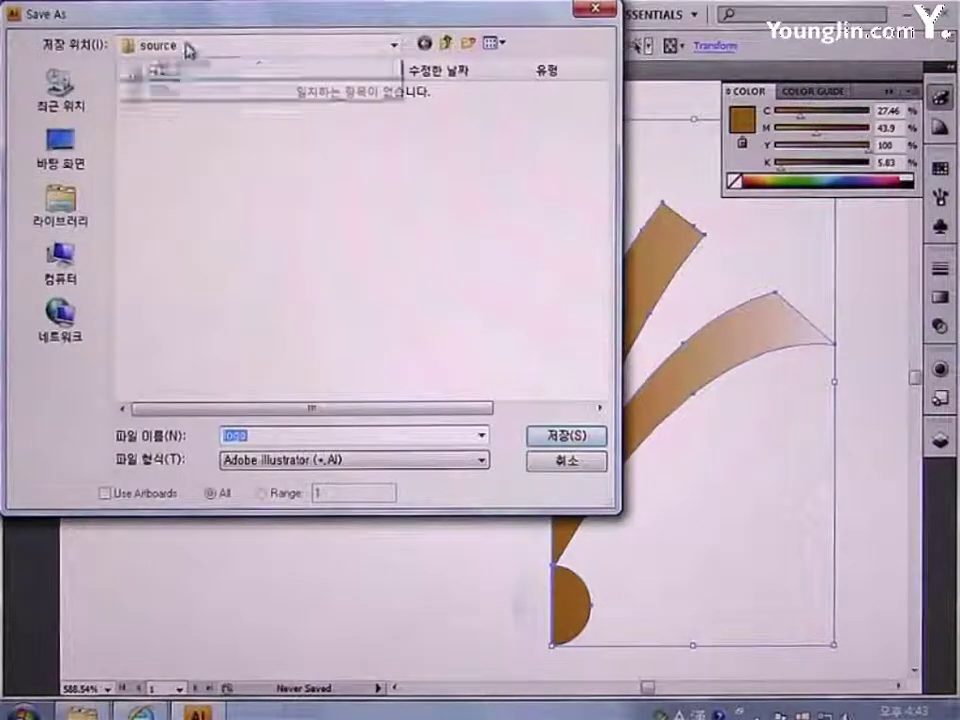
pyautogui.click(186, 47)
pyautogui.click(205, 279)
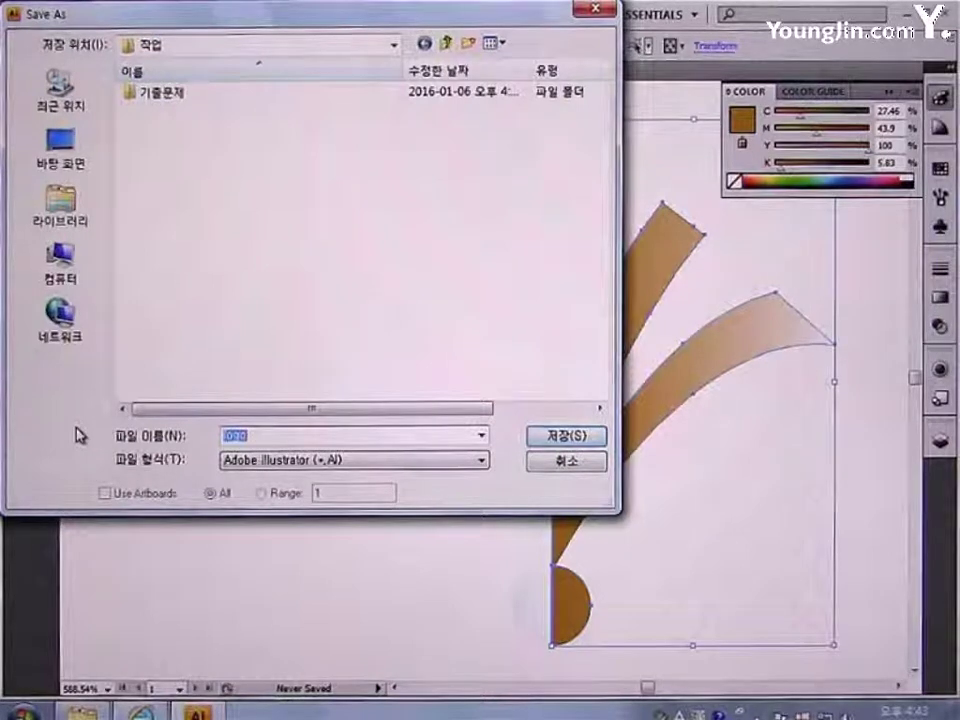
pyautogui.write('logo')
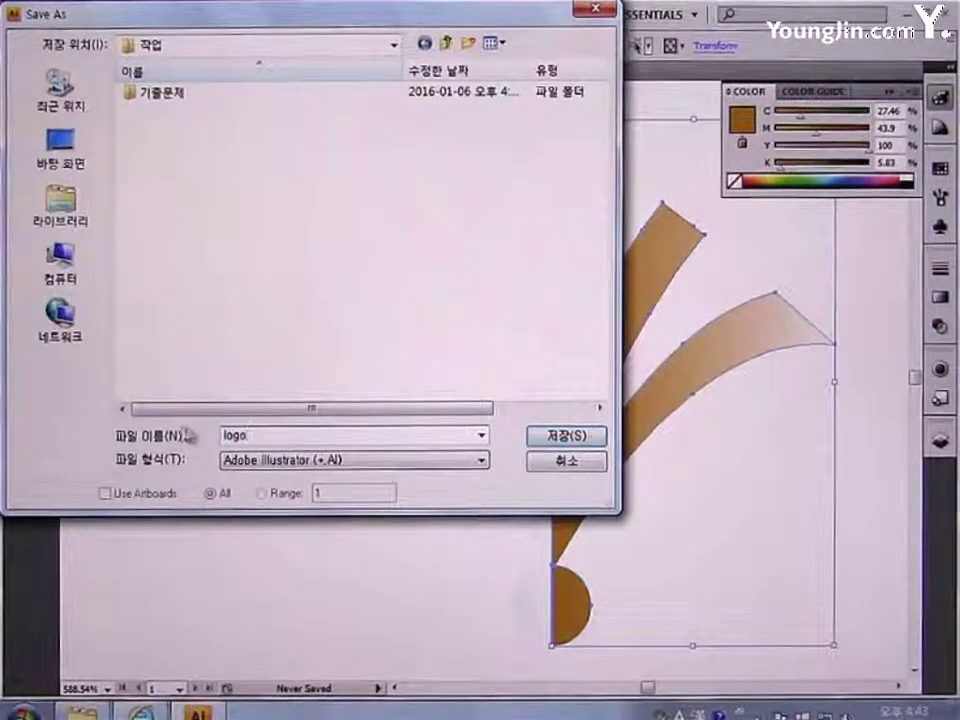
pyautogui.click(252, 460)
pyautogui.click(307, 511)
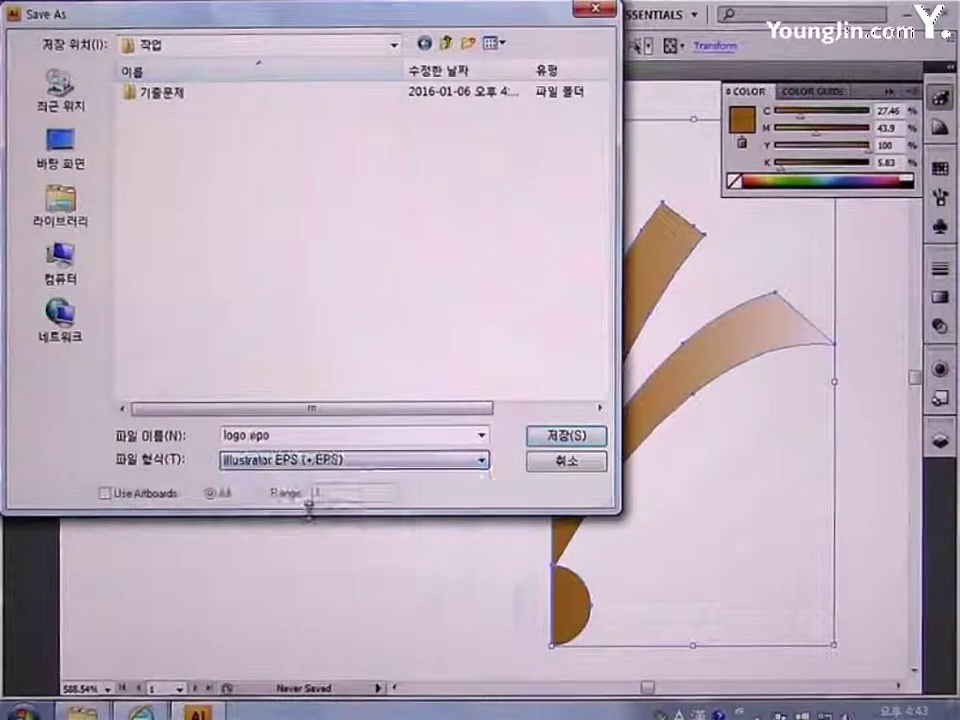
pyautogui.click(566, 437)
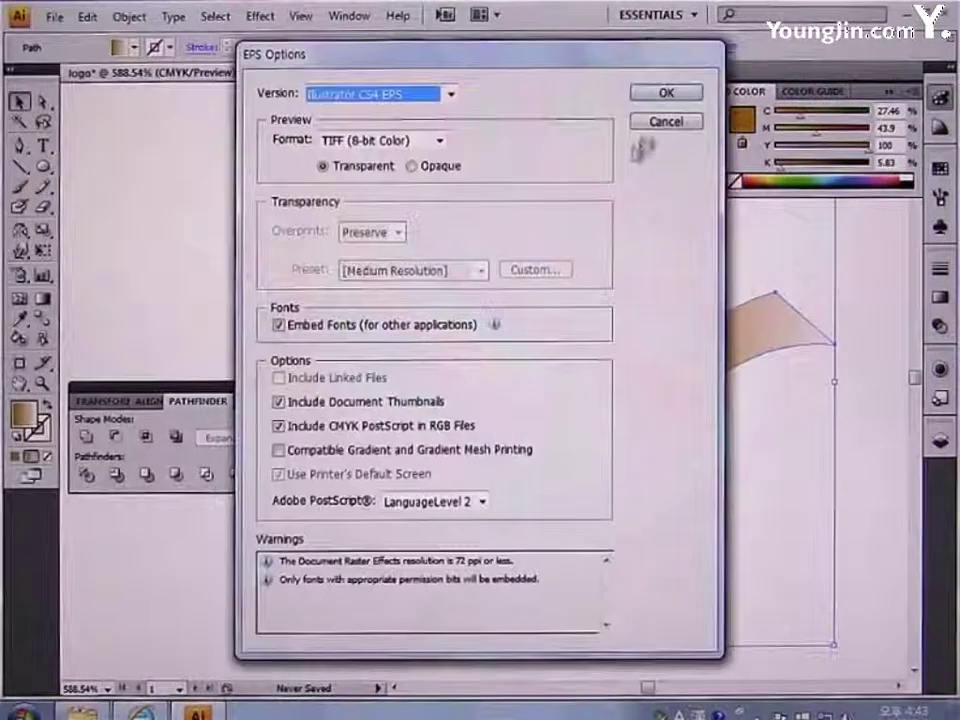
pyautogui.click(668, 94)
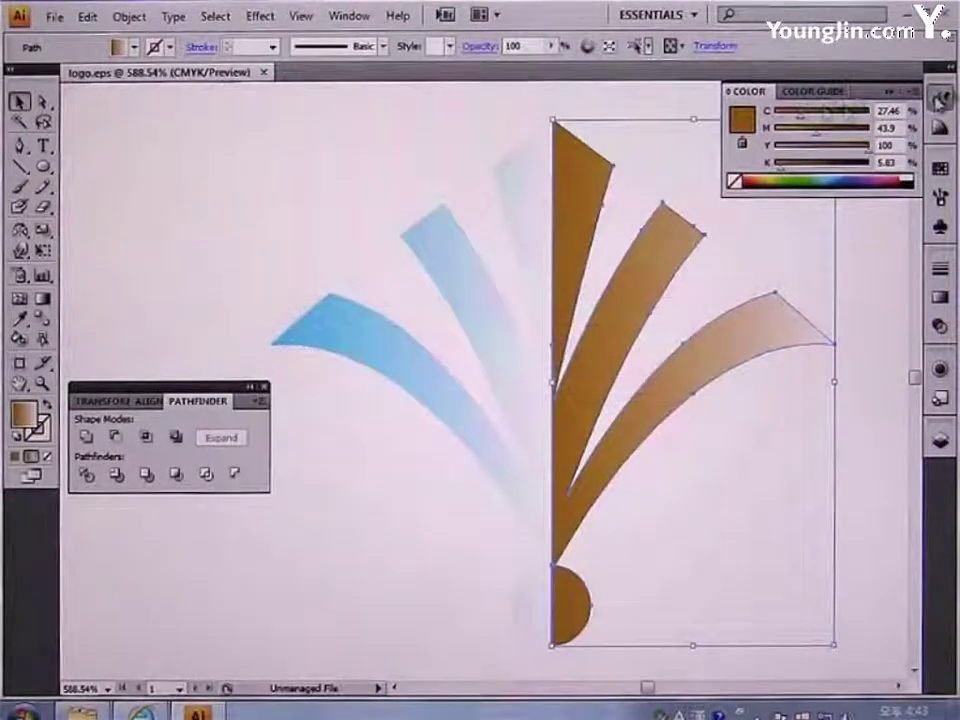
pyautogui.click(263, 386)
pyautogui.hscroll(2, 300, 415)
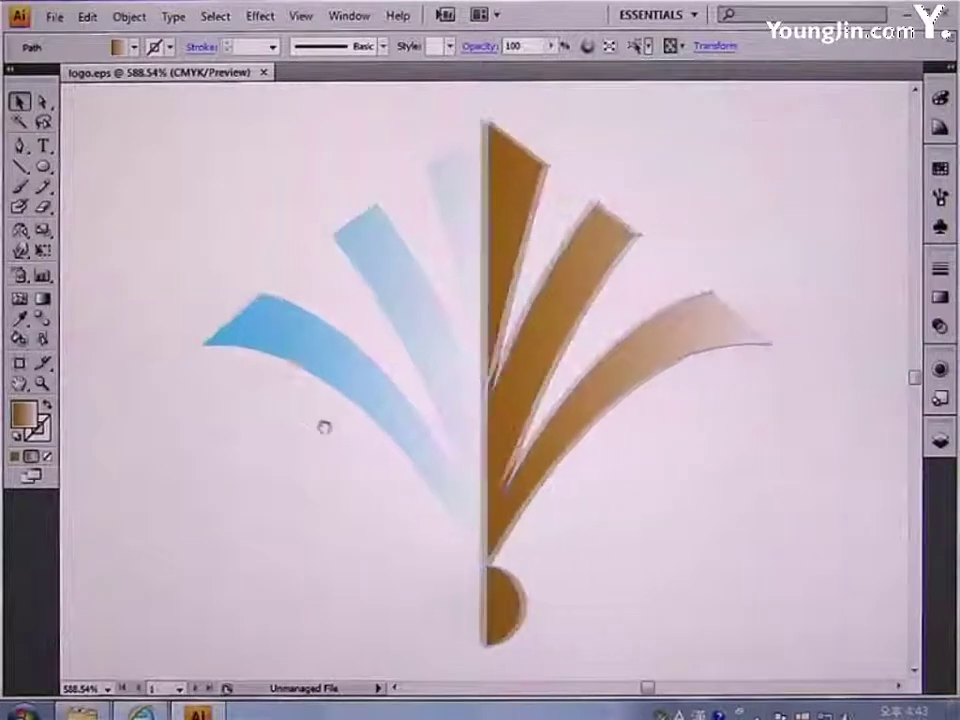